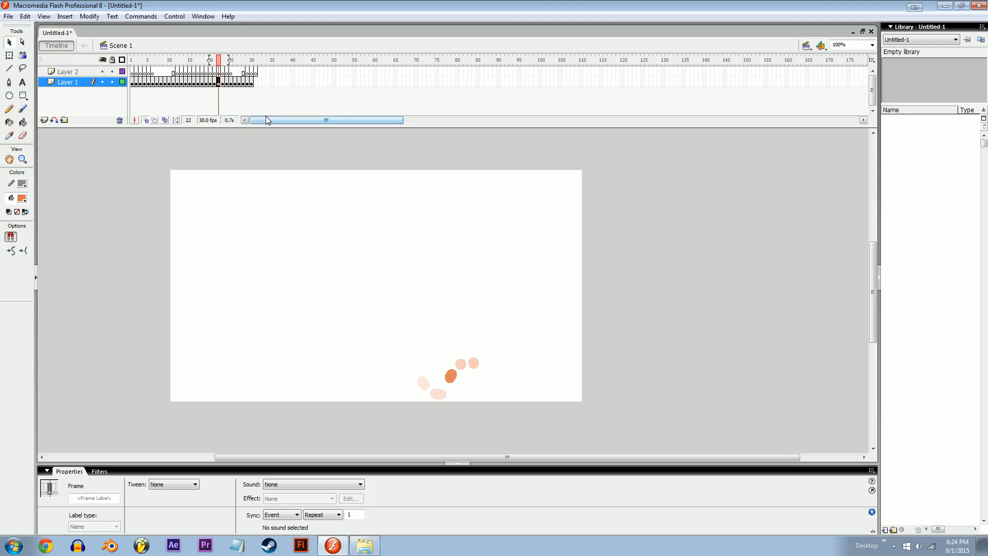
Undo the last timeline edits and move the playhead to frame 24.
drag(256, 143, 297, 170)
key(ctrl+z)
key(ctrl+z)
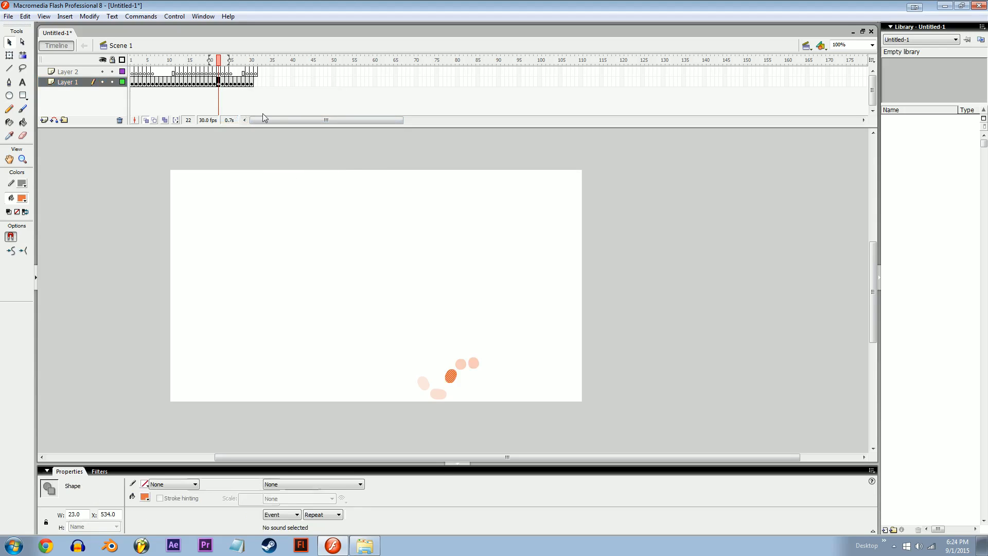
mouse_move(223, 63)
mouse_down()
mouse_move(214, 61)
mouse_move(226, 61)
mouse_up()
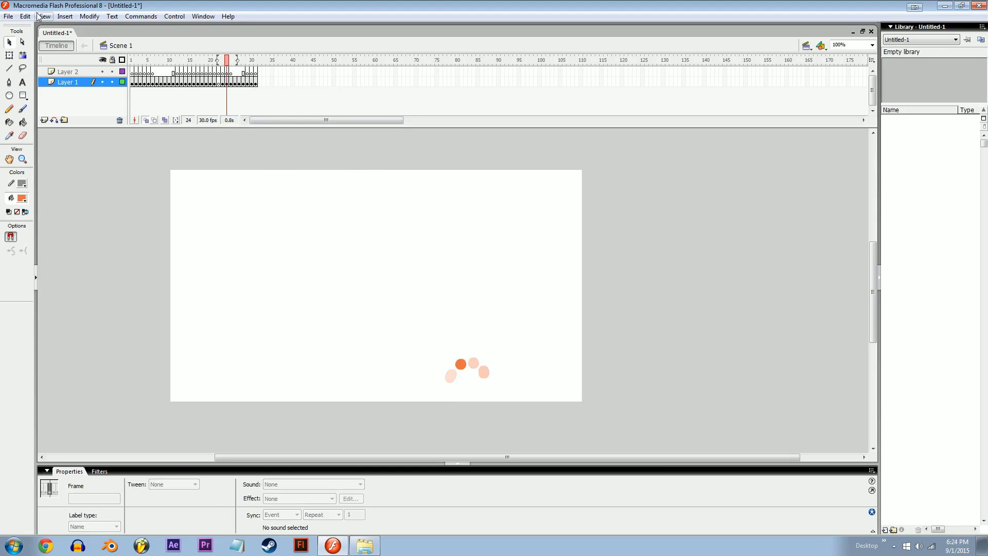
click(24, 17)
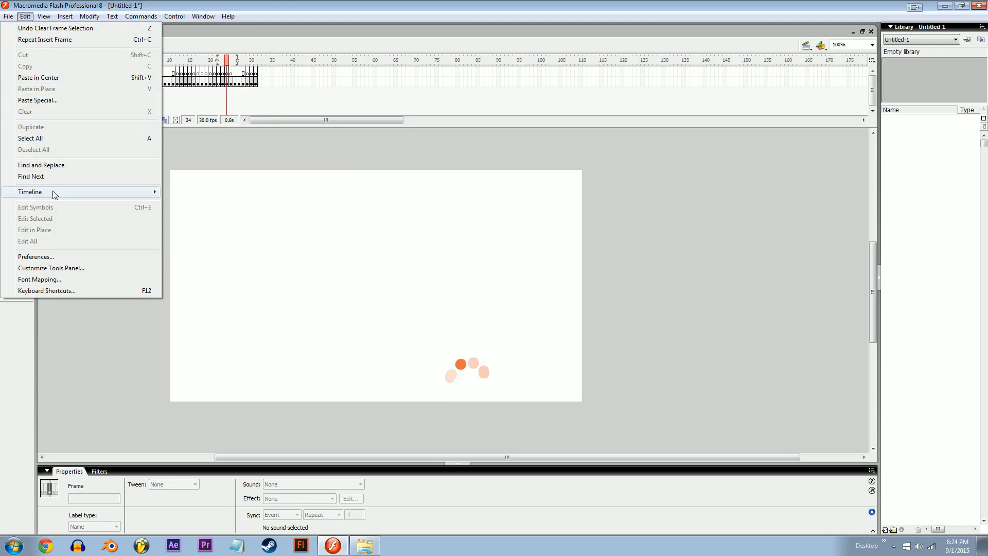
mouse_move(53, 192)
click(236, 237)
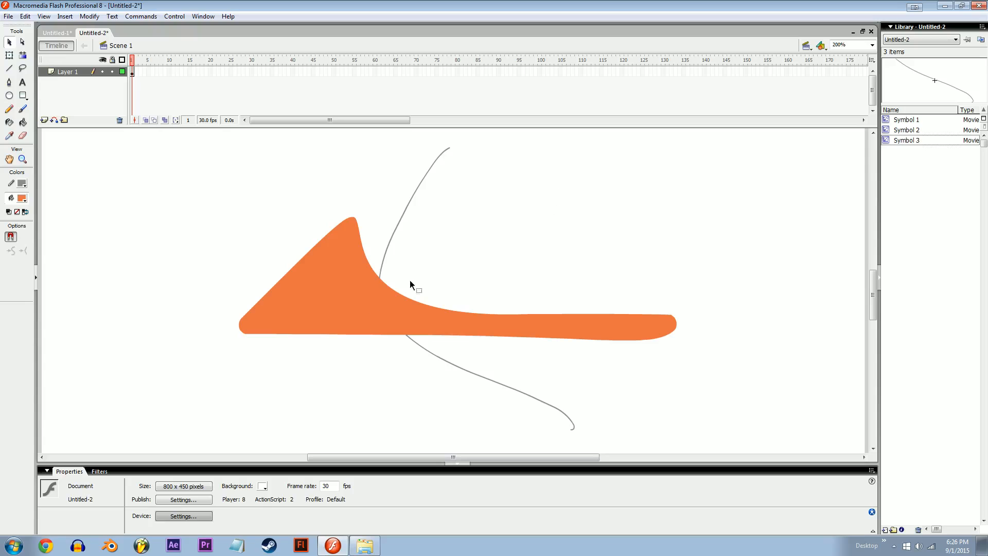
Lock the orange shape in place on the stage.
key(space)
drag(434, 286, 407, 288)
mouse_move(487, 233)
mouse_down()
mouse_move(310, 369)
mouse_move(492, 251)
mouse_up()
drag(449, 277, 486, 247)
drag(494, 219, 357, 340)
click(357, 340)
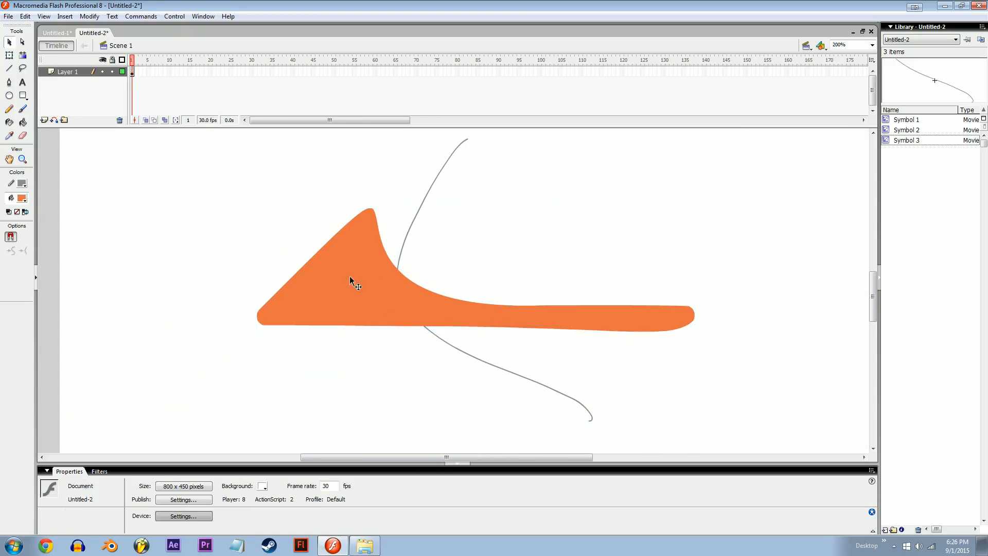
click(350, 280)
click(90, 15)
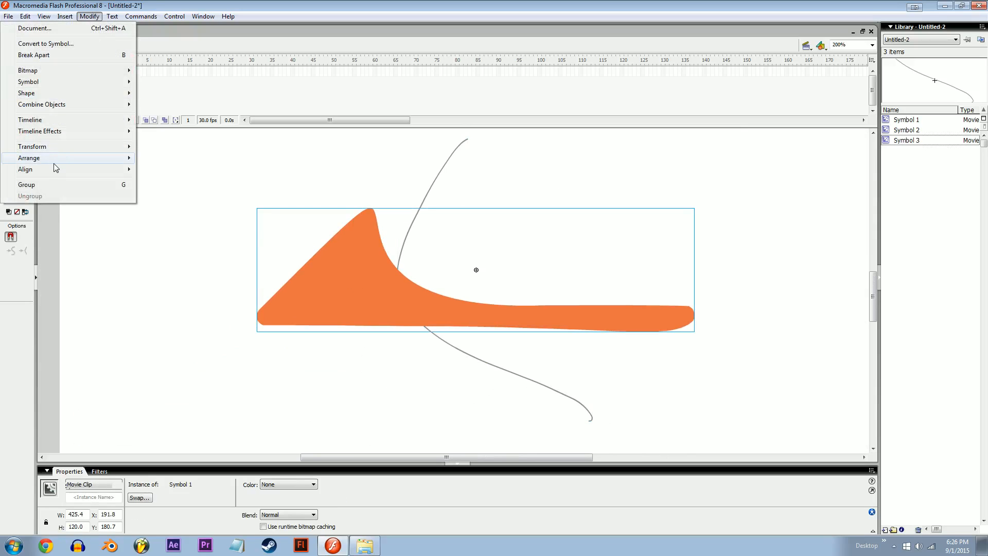
mouse_move(57, 159)
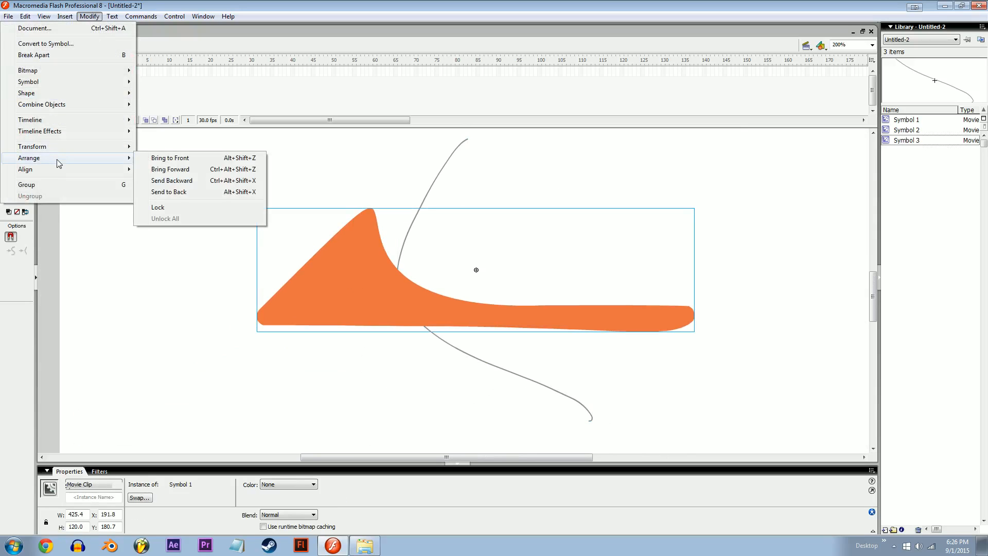
click(176, 207)
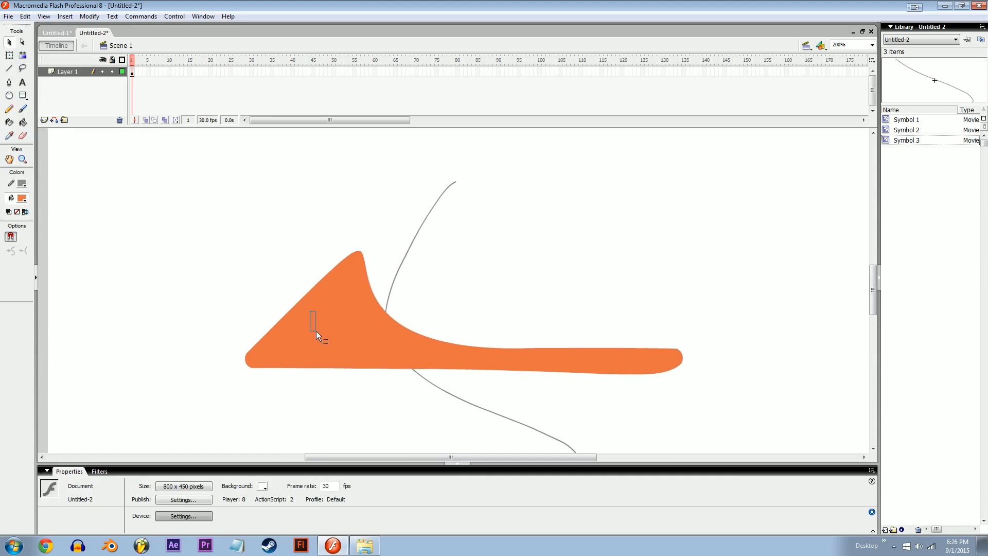
Select both curved lines around the locked orange shape and move them beyond its long end, to about X 633.5, Y 121.5.
drag(353, 316, 353, 331)
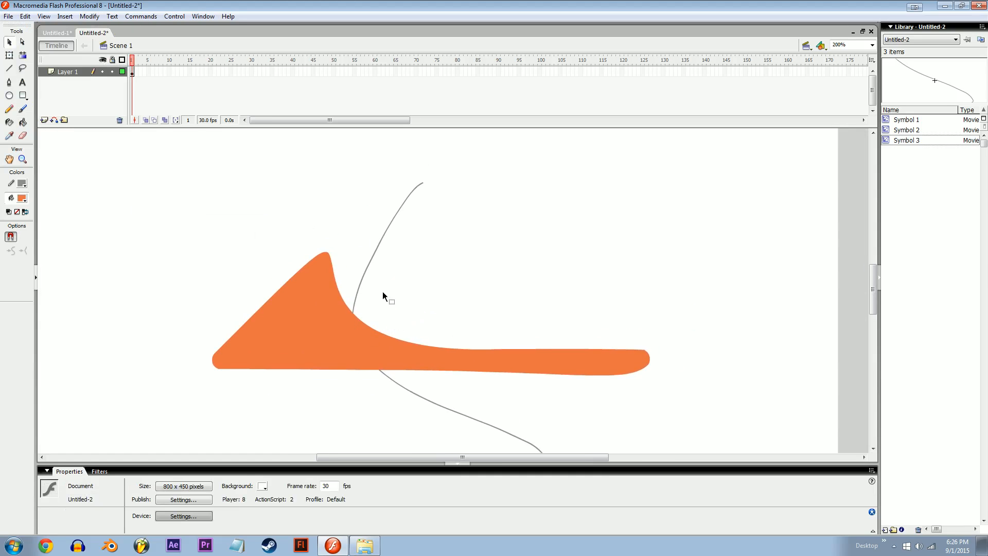
right_click(359, 229)
click(389, 284)
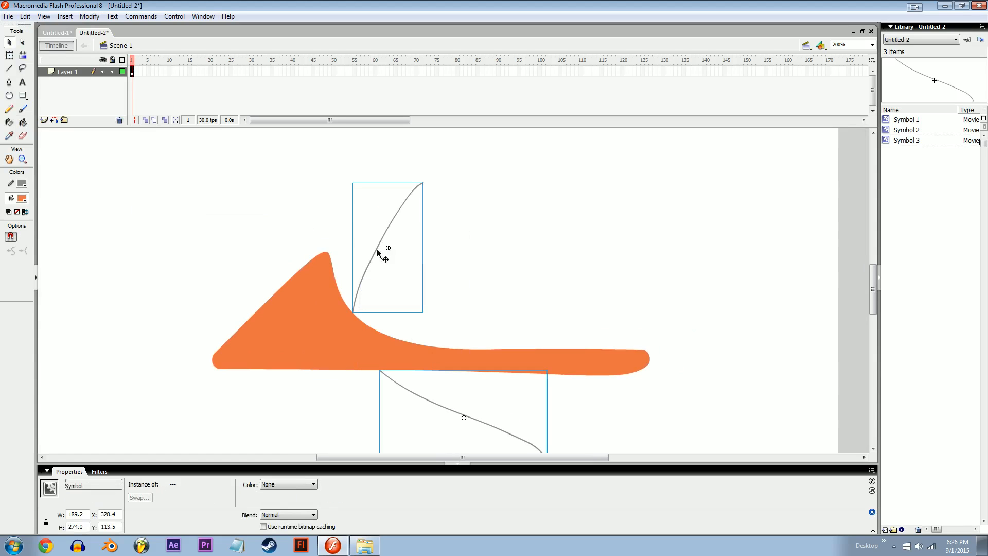
drag(372, 260, 685, 267)
mouse_move(373, 234)
mouse_down()
mouse_move(401, 240)
mouse_move(417, 266)
mouse_move(380, 240)
mouse_up()
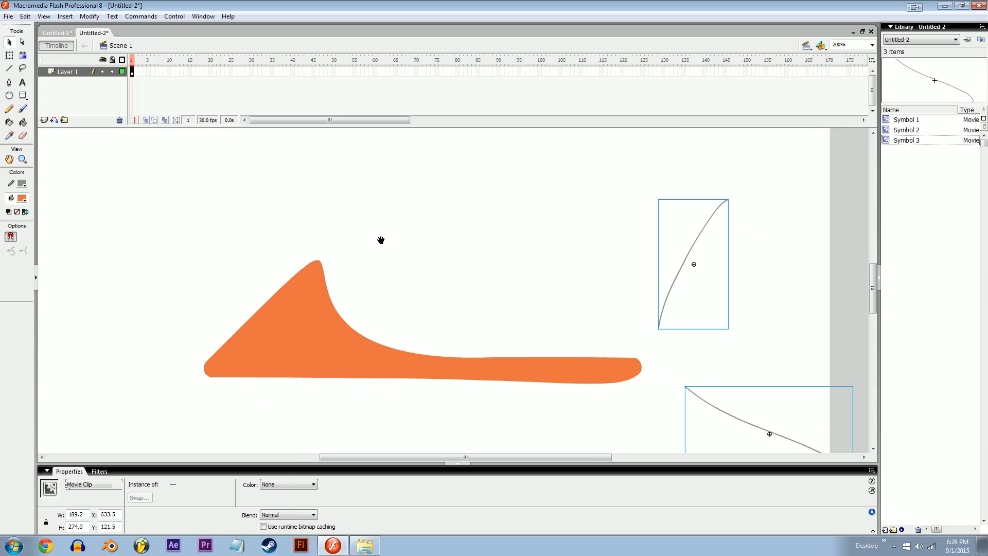
Unlock all objects on the stage and move the orange shape slightly down and towards the curved lines.
click(89, 16)
mouse_move(62, 157)
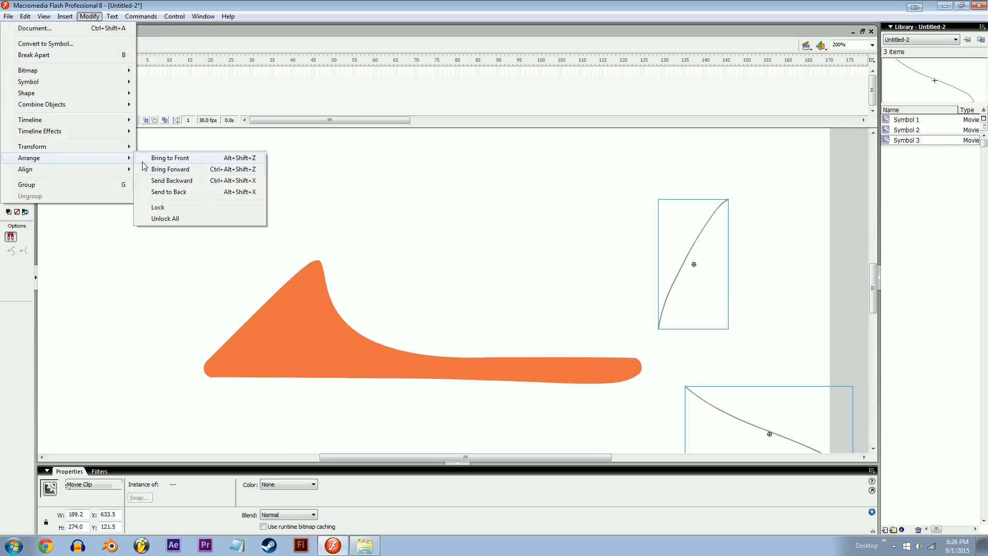
click(175, 219)
click(272, 225)
drag(327, 322, 345, 348)
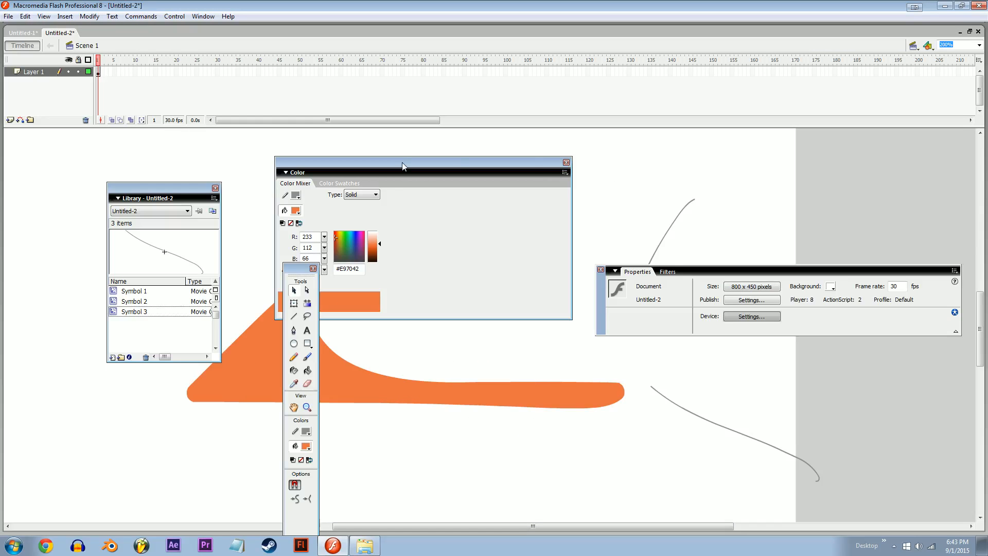
Dock the floating Color panel above the Properties panel.
click(203, 17)
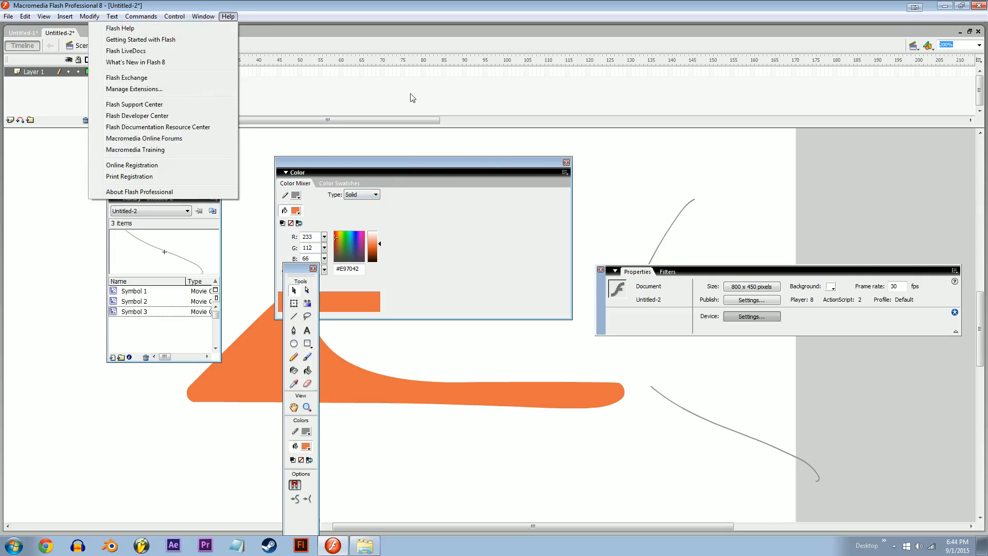
click(286, 168)
drag(286, 168, 623, 269)
Apply the BEPLER CLEAN workspace layout and dock the floating Tools panel beside the stage.
click(203, 16)
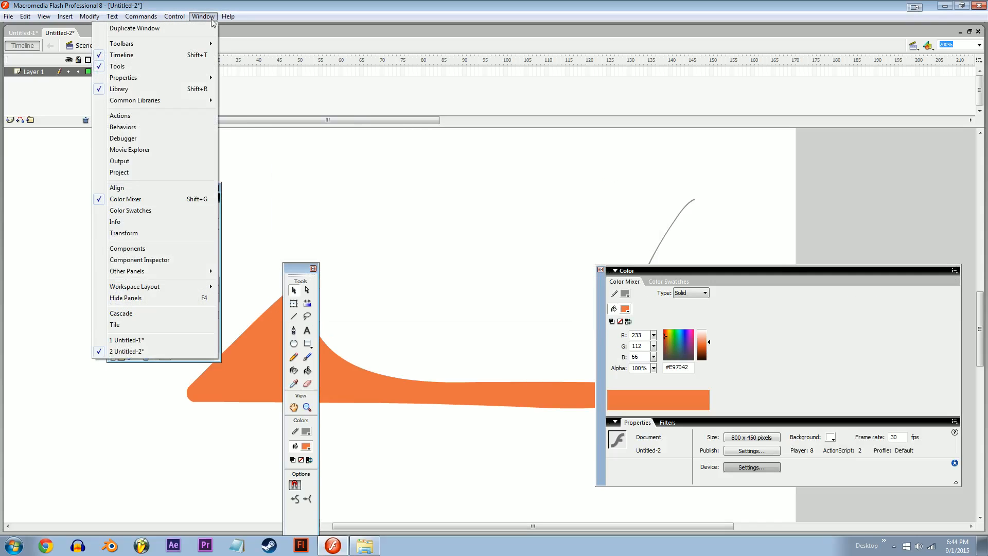
mouse_move(155, 287)
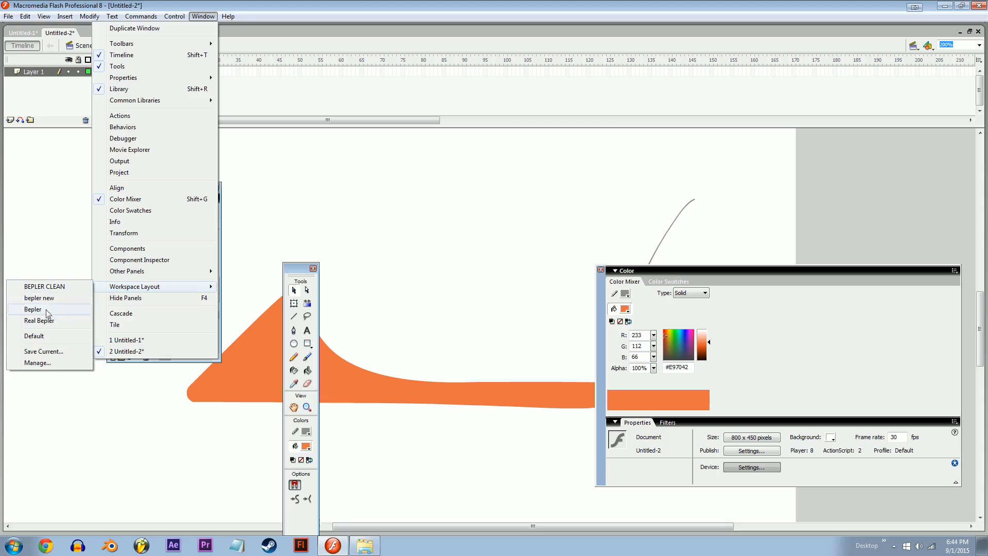
click(41, 287)
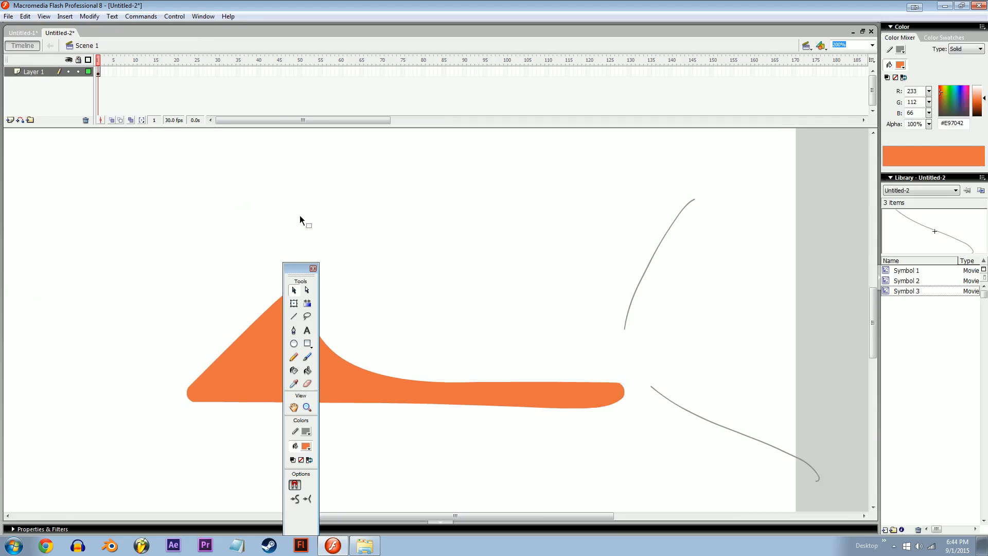
drag(287, 276, 2, 157)
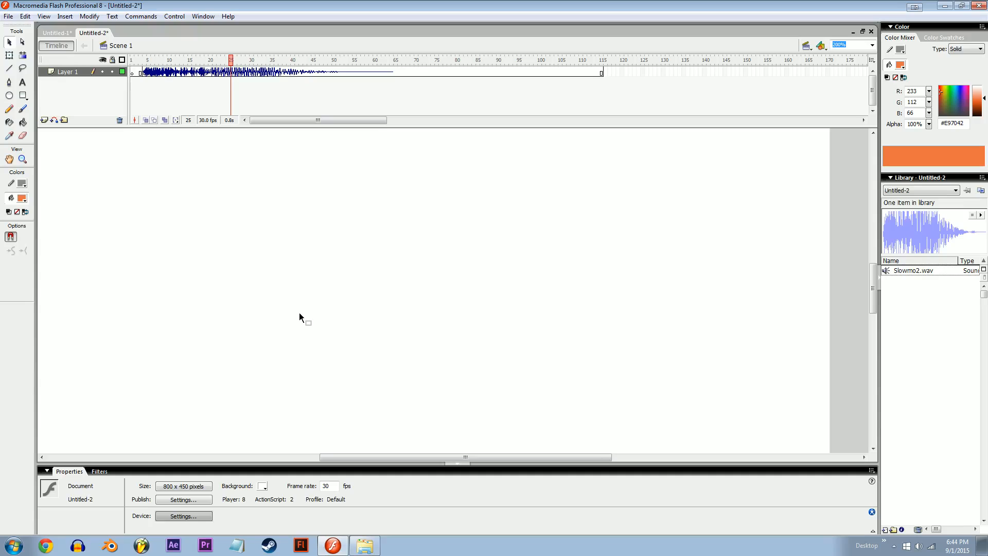
Play the timeline from frame 32 to hear its sound, and test the movie in a preview window, closing it at the end.
key(Return)
key(Return)
click(260, 59)
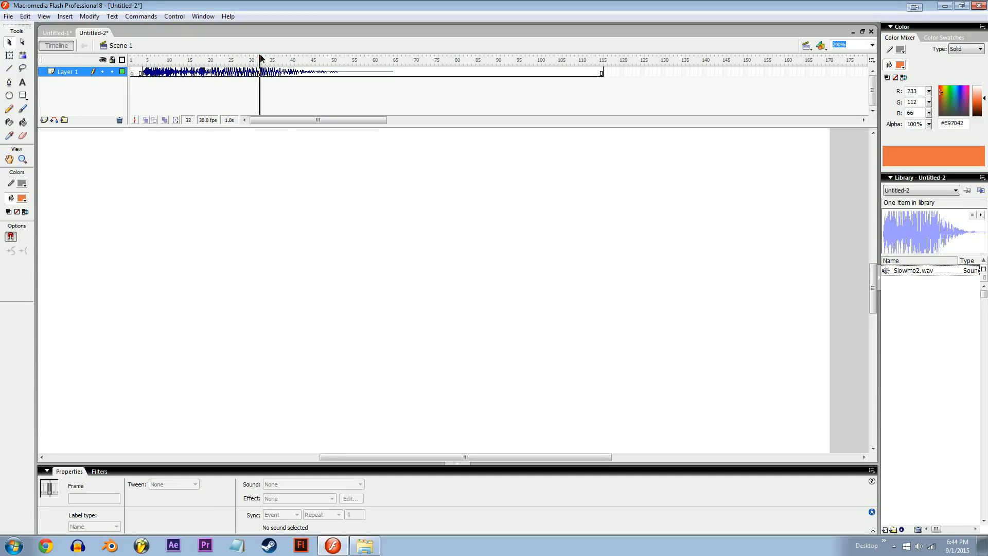
key(Return)
click(392, 344)
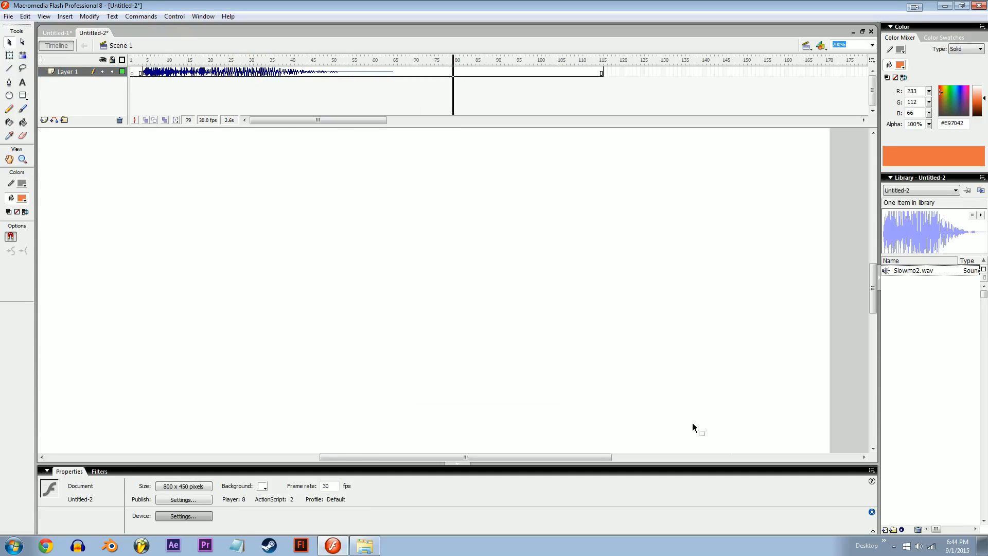
key(ctrl+Return)
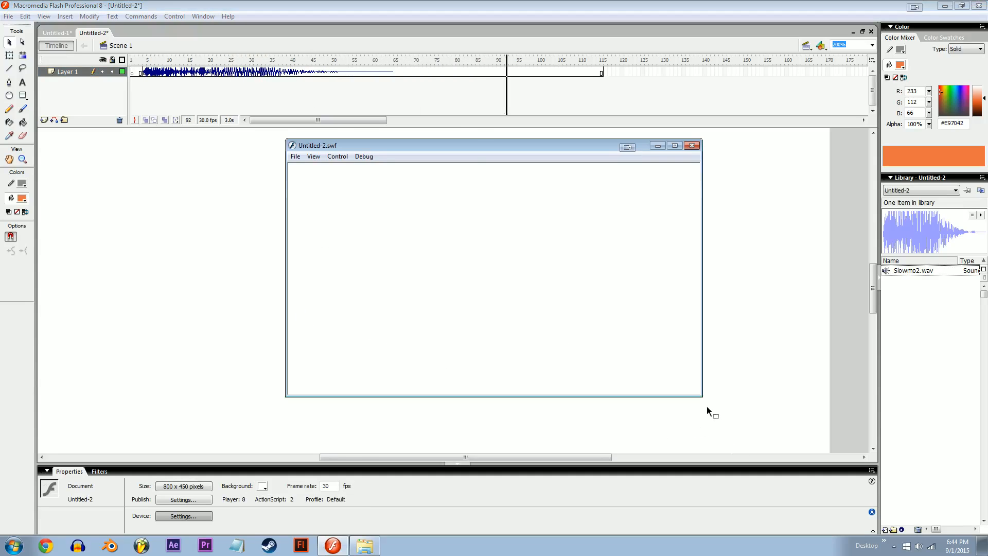
click(692, 146)
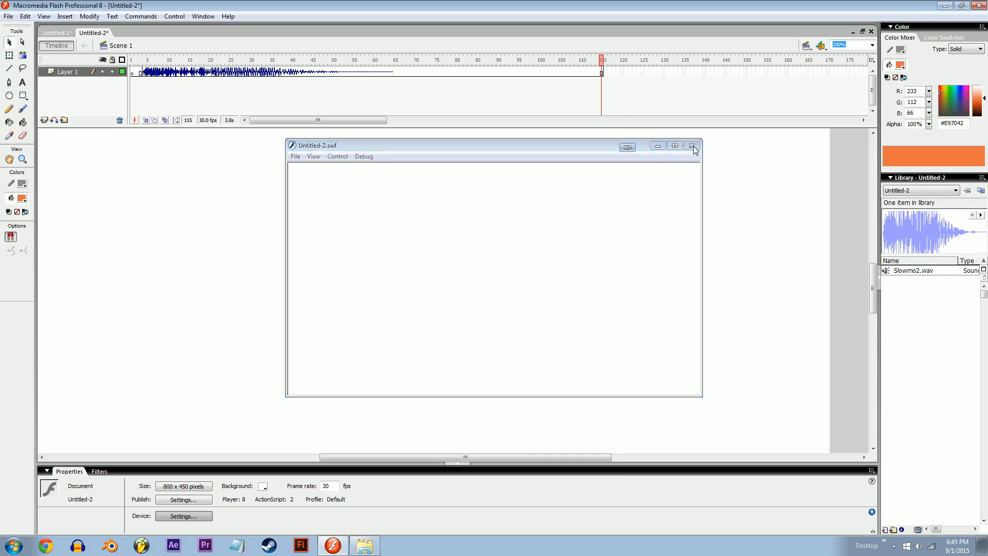
Set the published audio stream to MP3, 160 kbps, Best quality, without converting stereo to mono, and test the movie.
click(202, 499)
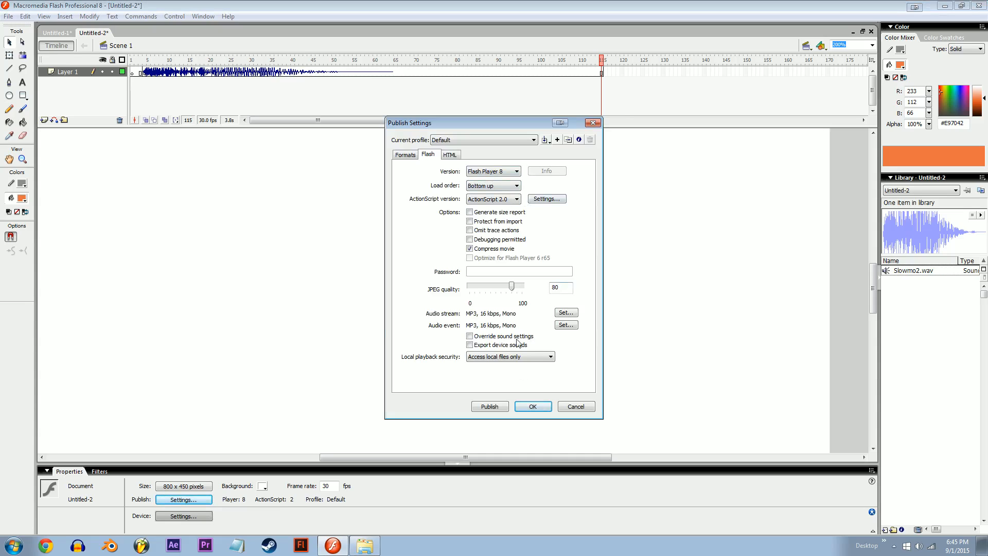
click(566, 313)
click(454, 291)
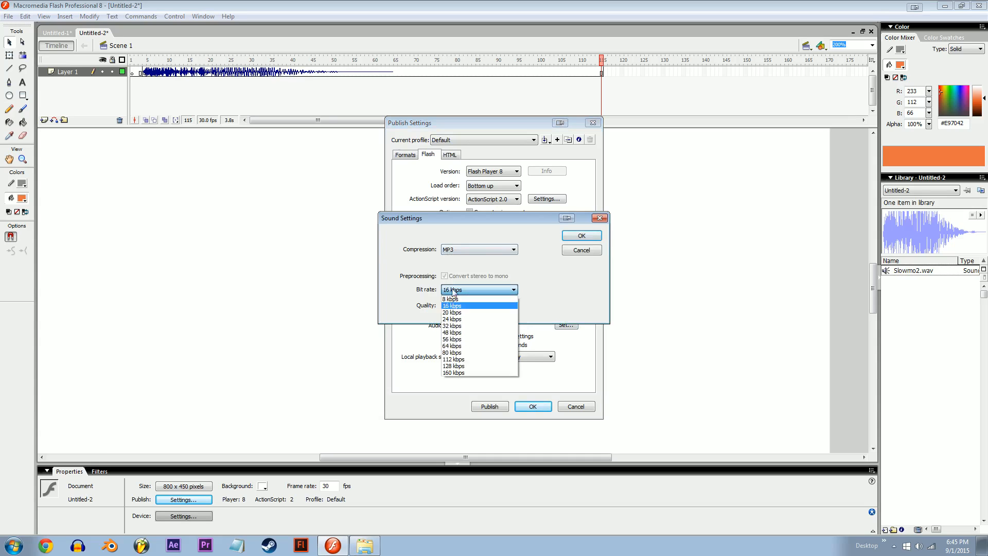
click(462, 373)
click(473, 307)
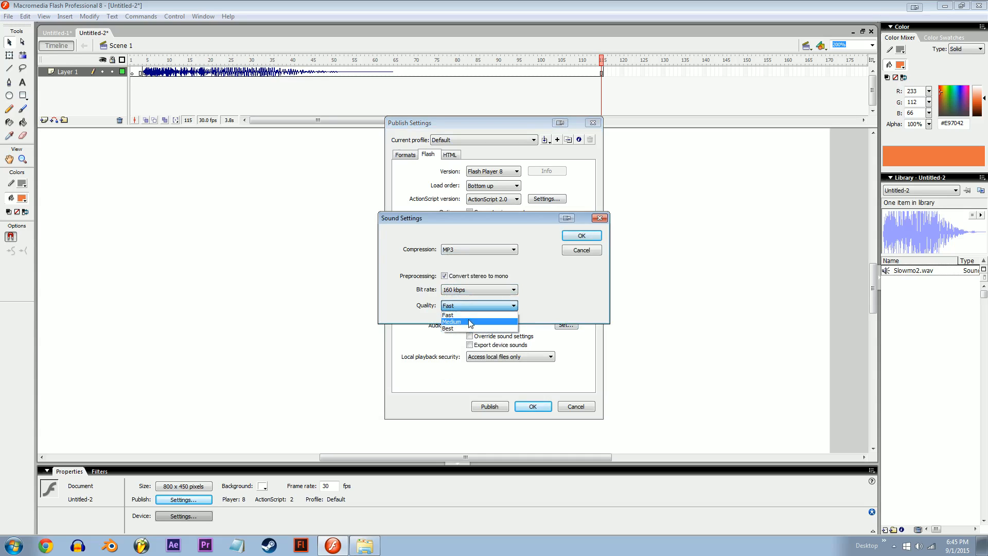
click(469, 328)
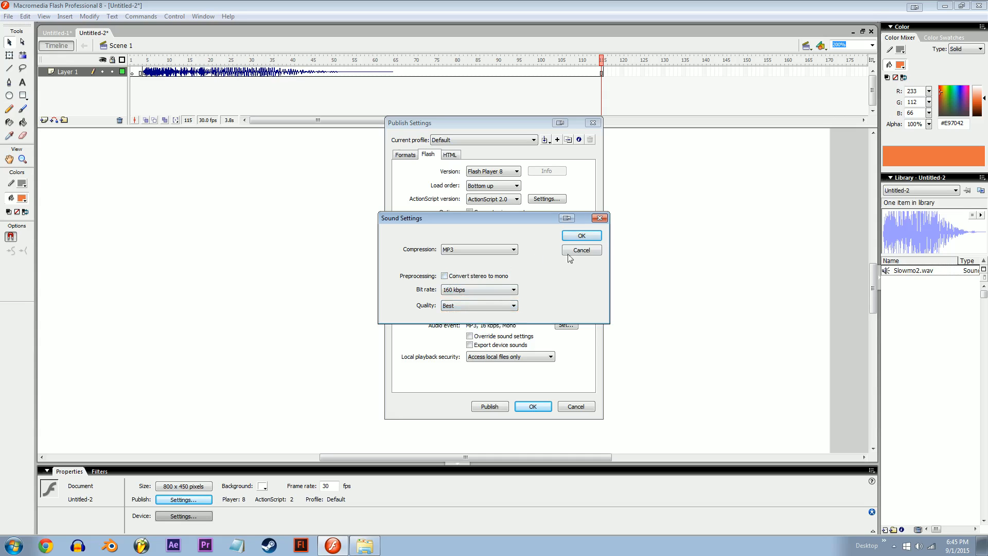
click(588, 238)
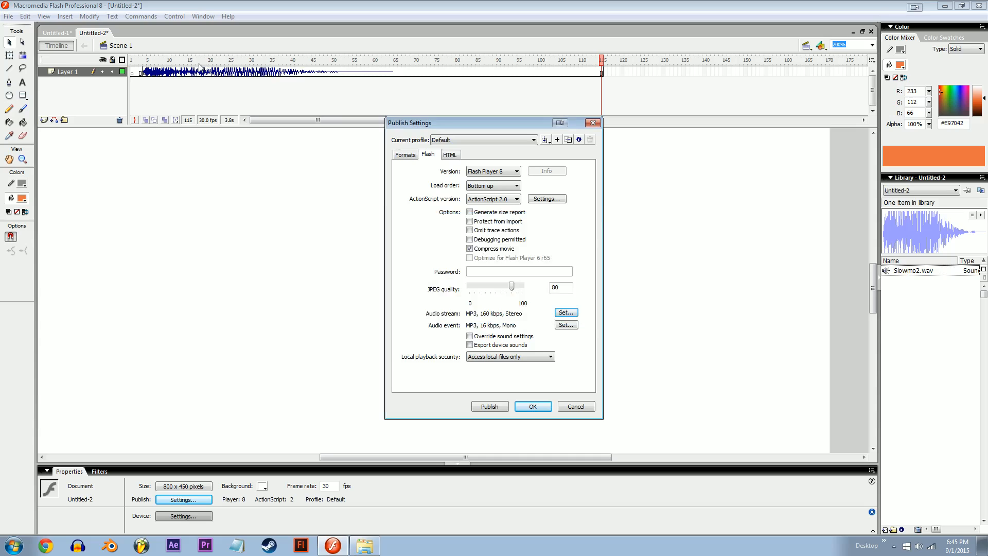
click(532, 406)
key(ctrl+Return)
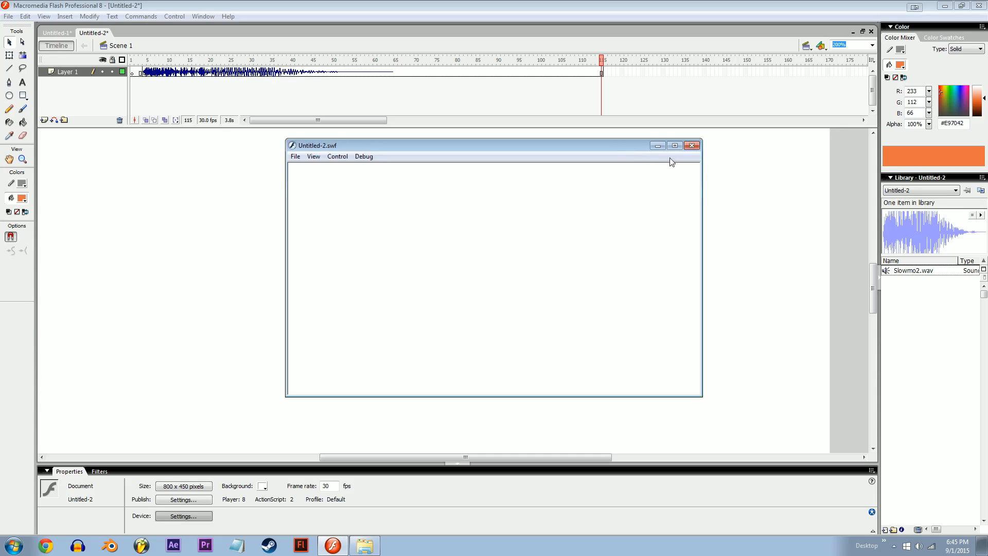
click(691, 145)
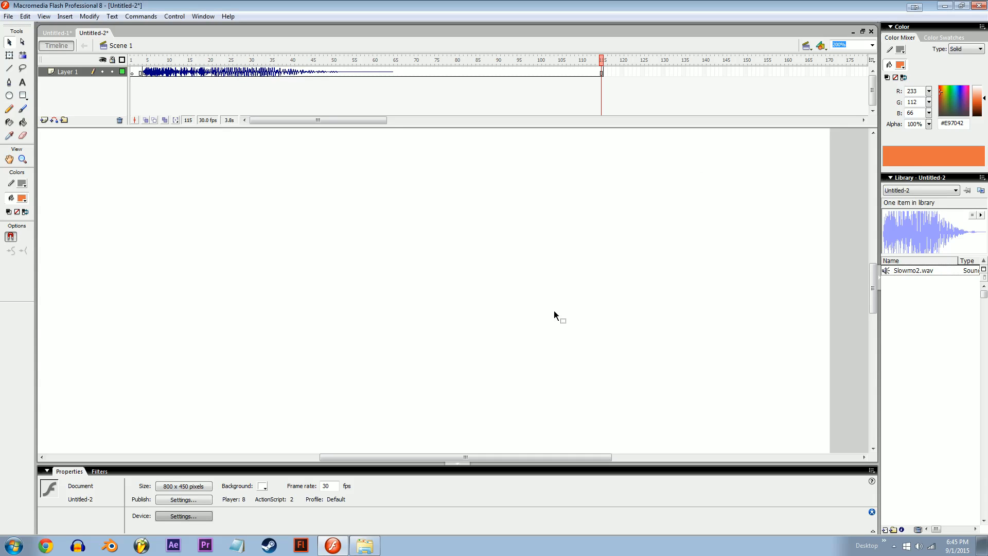
Place Flash 8 beside the newer Flash window and choose fill colors #153551 in the newer version and #4ADFB3 in Flash 8.
key(super+Right)
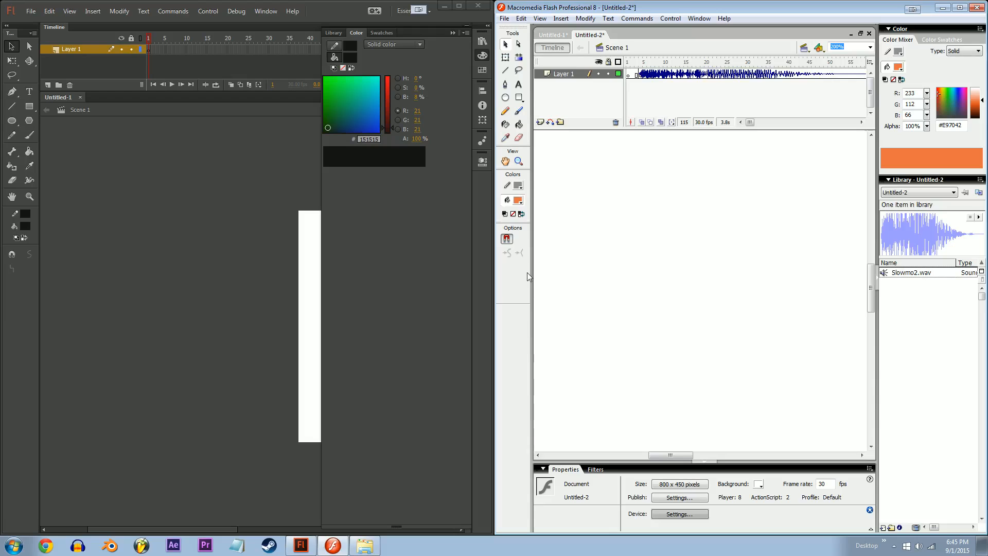
drag(362, 126, 340, 120)
mouse_move(949, 100)
mouse_down()
mouse_move(937, 96)
mouse_move(949, 97)
mouse_up()
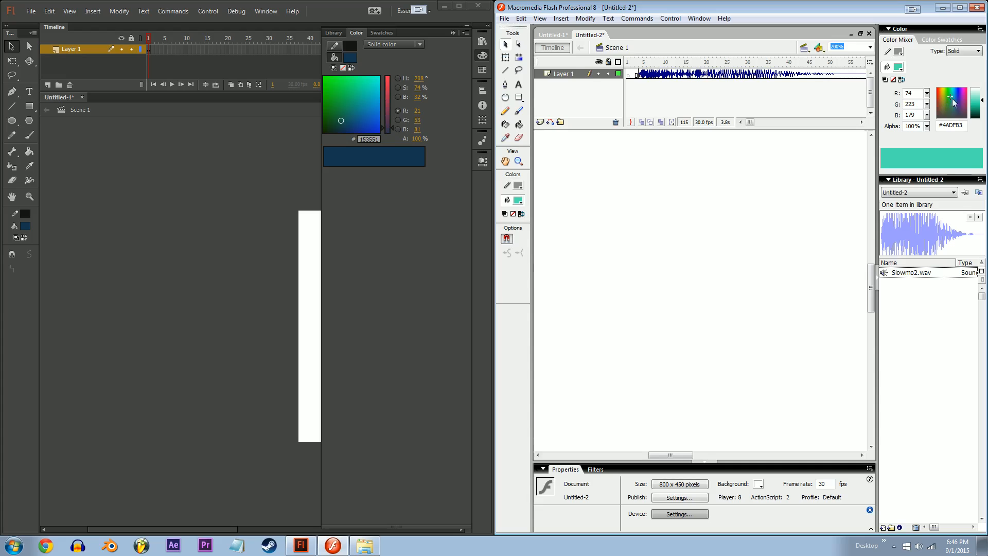
In the newer Flash, switch the color picker to saturation mode, sample another fill color, and switch it to brightness mode.
click(398, 88)
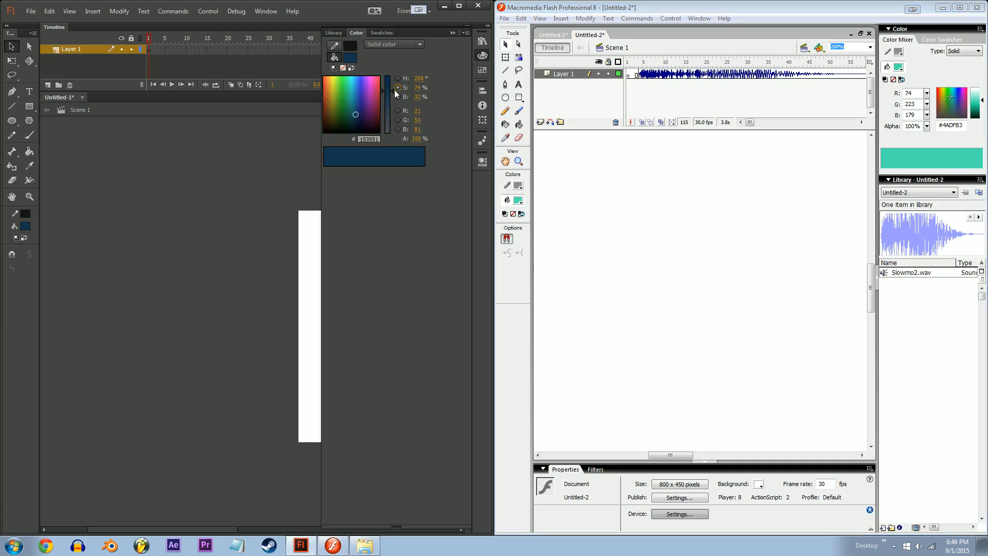
mouse_move(358, 94)
mouse_down()
mouse_move(347, 106)
mouse_move(366, 99)
mouse_move(356, 129)
mouse_move(387, 81)
mouse_move(384, 119)
mouse_up()
click(398, 96)
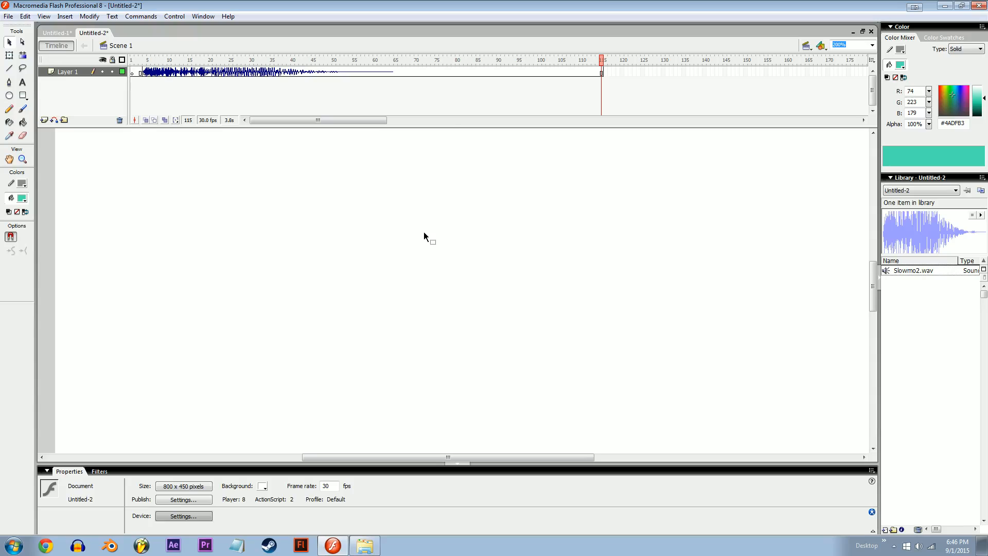
Open the general preferences, examine the undo and selection settings, and close the preferences.
click(26, 17)
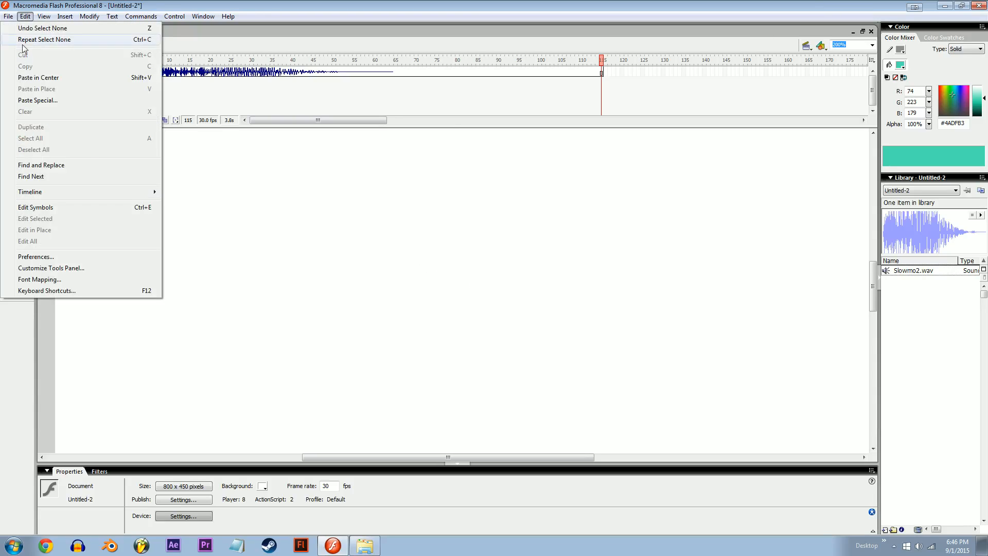
click(41, 256)
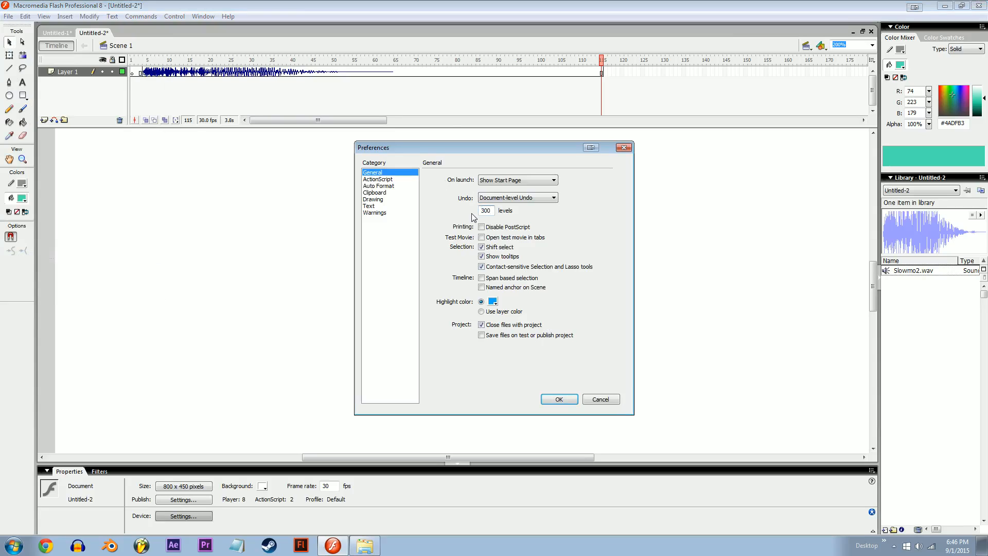
key(Return)
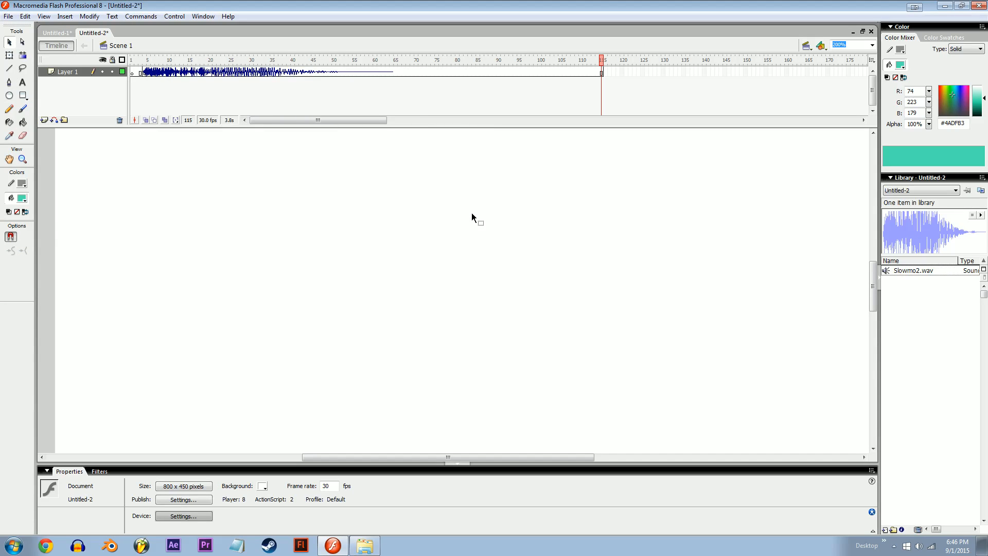
Draw a diagonal line with a 46-point solid stroke beside the red oval, and bend the oval's edge outward and the line into a curve.
drag(250, 213, 516, 364)
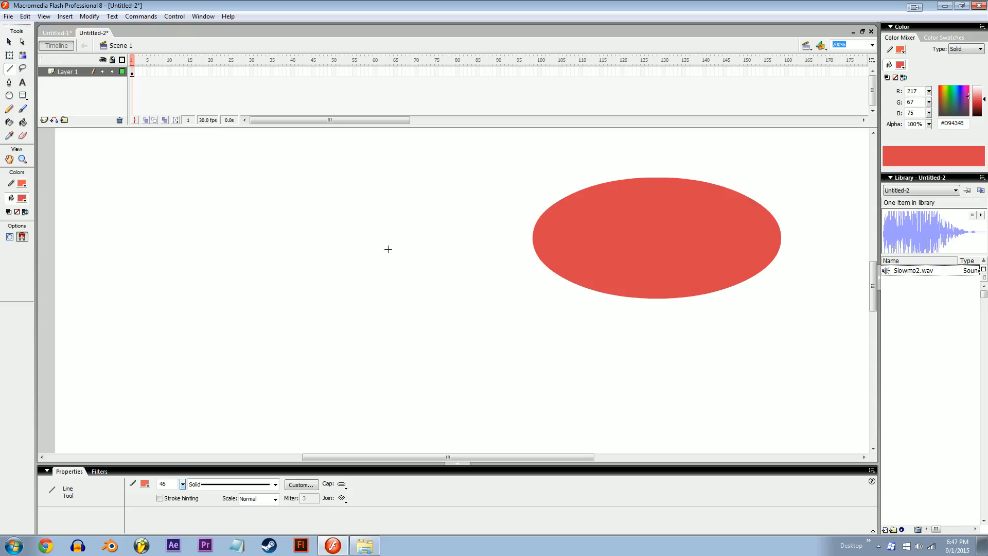
mouse_move(223, 215)
mouse_down()
mouse_move(346, 320)
mouse_move(530, 397)
mouse_up()
drag(546, 268, 519, 281)
drag(341, 282, 310, 312)
Convert the curved thick line to a fill and pull its upper edge inward.
click(89, 16)
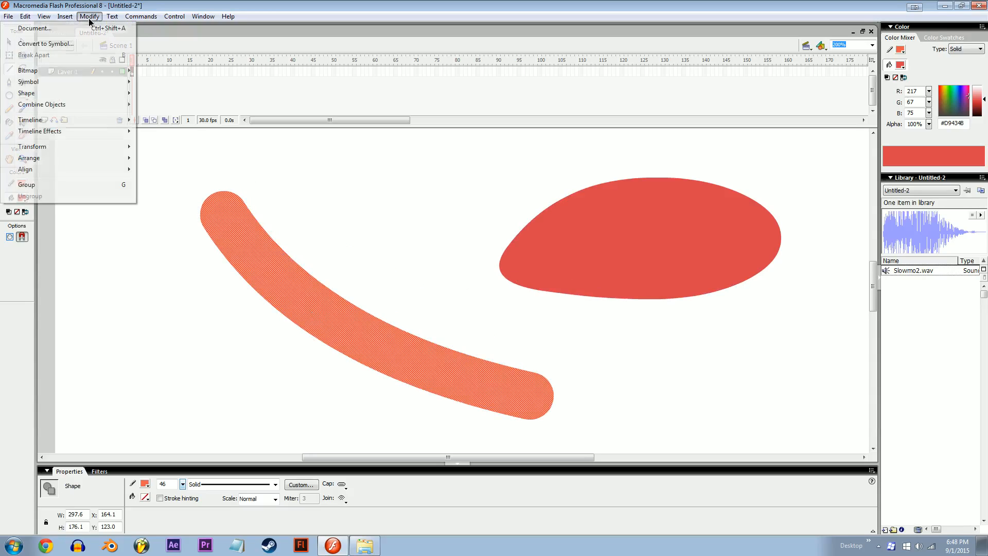
mouse_move(66, 97)
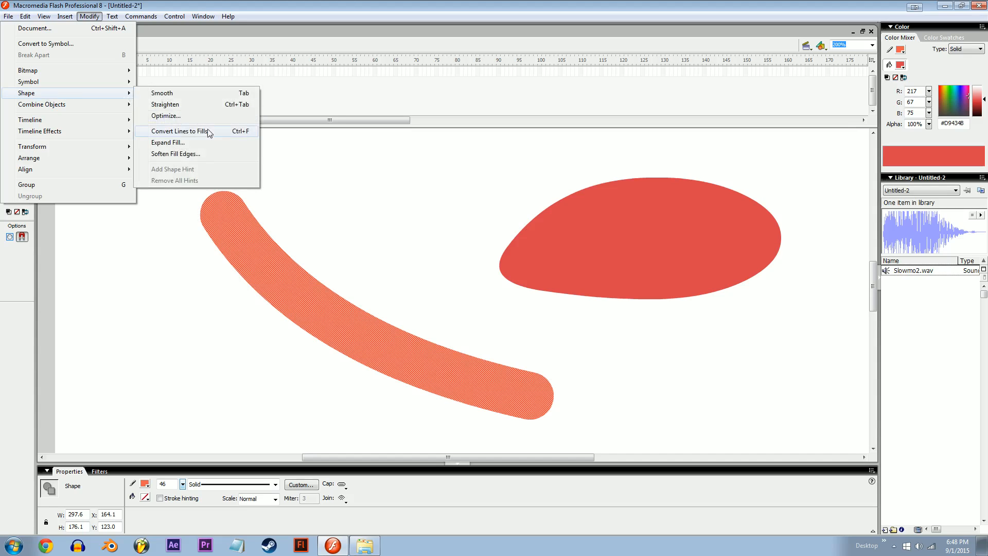
click(200, 131)
click(336, 239)
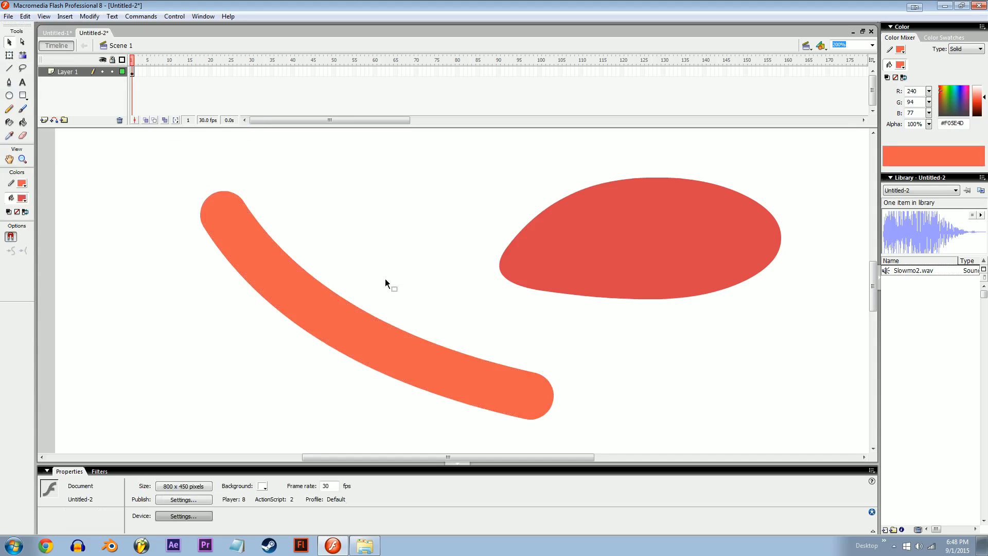
mouse_move(340, 295)
mouse_down()
mouse_move(386, 273)
mouse_move(333, 238)
mouse_move(322, 258)
mouse_move(348, 335)
mouse_move(335, 341)
mouse_move(344, 308)
mouse_move(324, 341)
mouse_up()
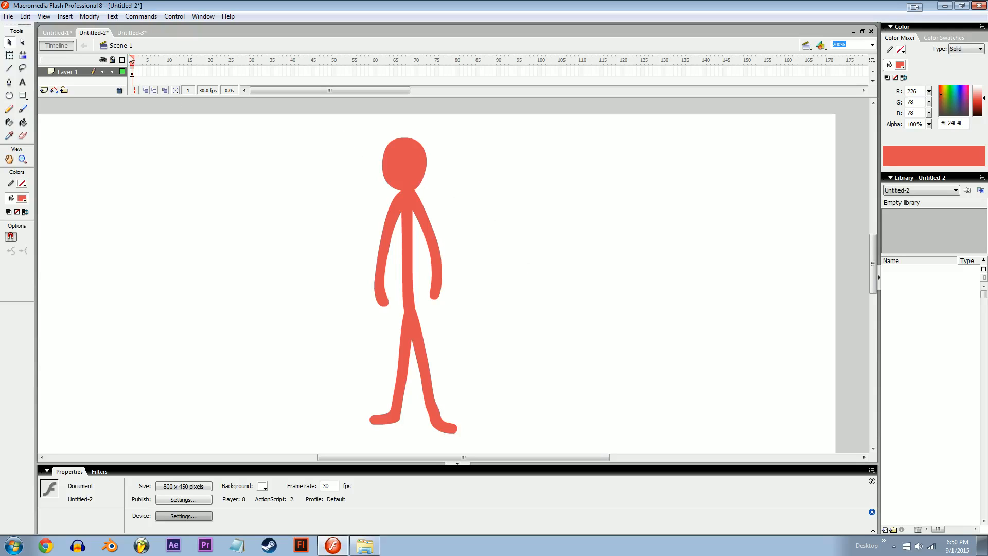
Show the library of Untitled-3 and place its Cool Sword 1 symbol on the stage beside the stick figure.
click(938, 195)
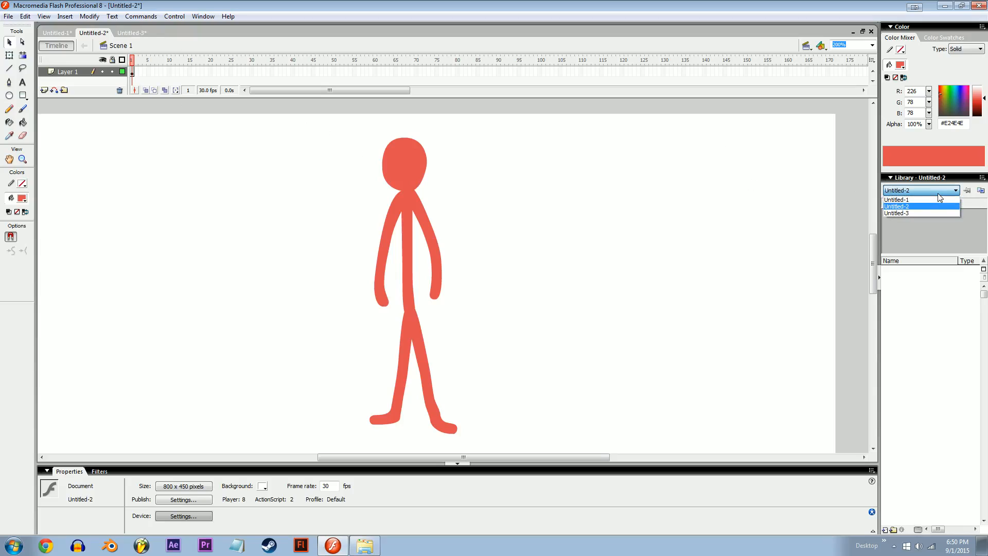
click(912, 213)
click(920, 271)
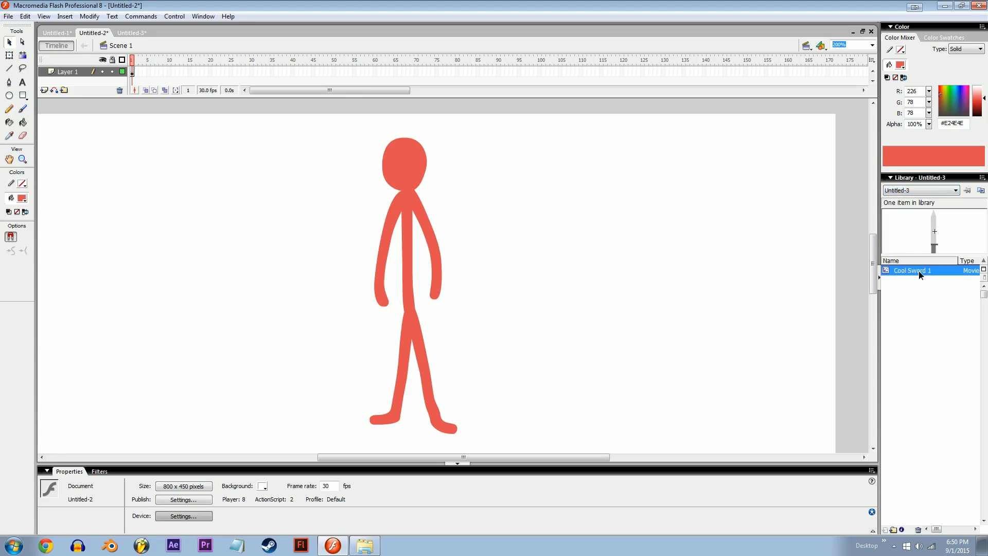
drag(918, 271, 269, 219)
drag(268, 252, 273, 268)
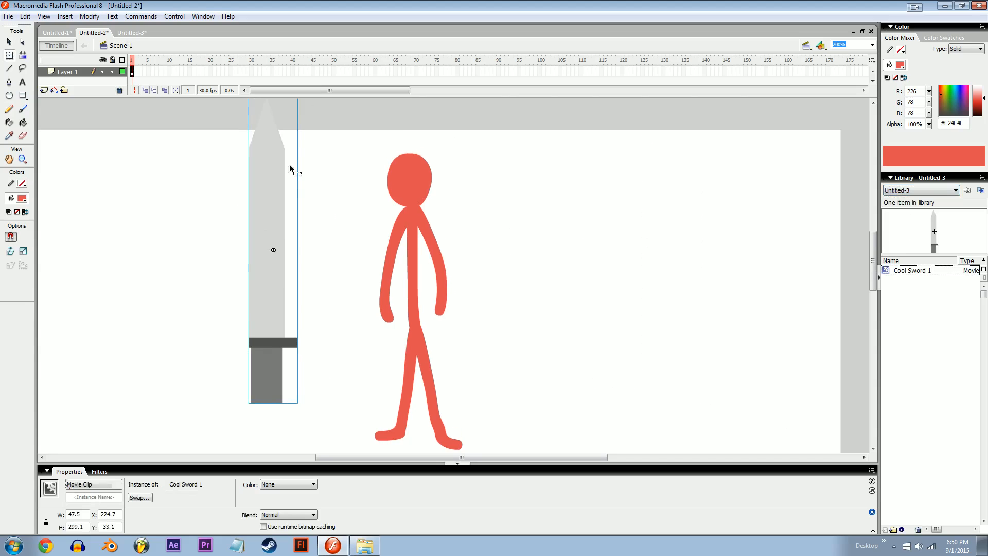
Scale down and rotate the sword with Free Transform, place it in the stick figure's hand, and deselect it.
key(q)
drag(270, 138, 283, 171)
drag(310, 128, 299, 148)
drag(306, 205, 314, 349)
click(310, 386)
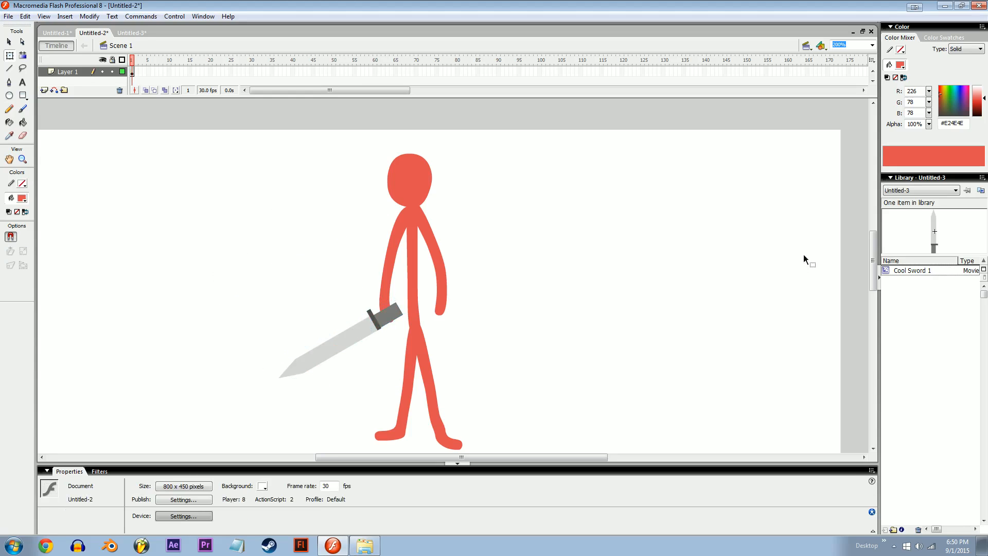
Switch the library back to Untitled-2 and select the Cool Sword 1 symbol in it.
click(911, 191)
click(908, 207)
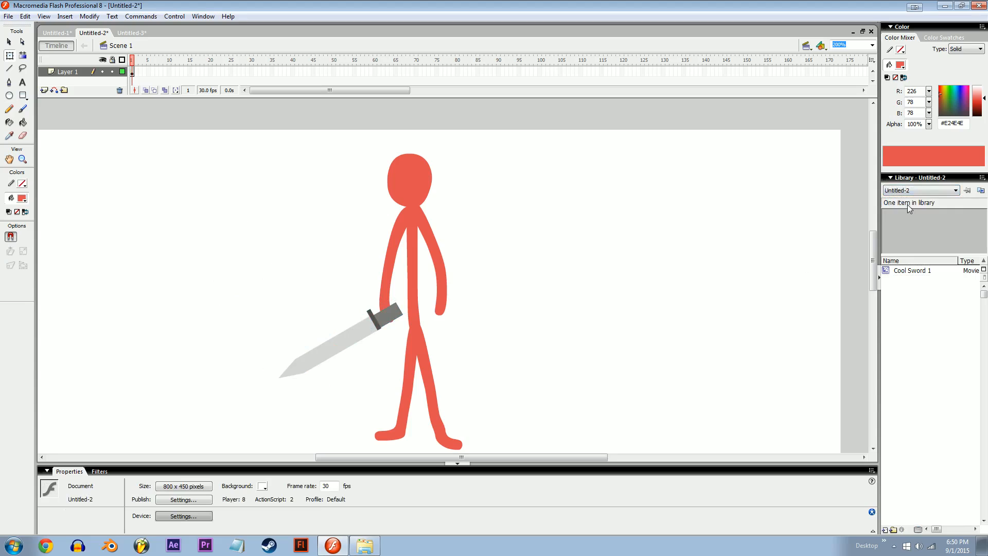
click(919, 273)
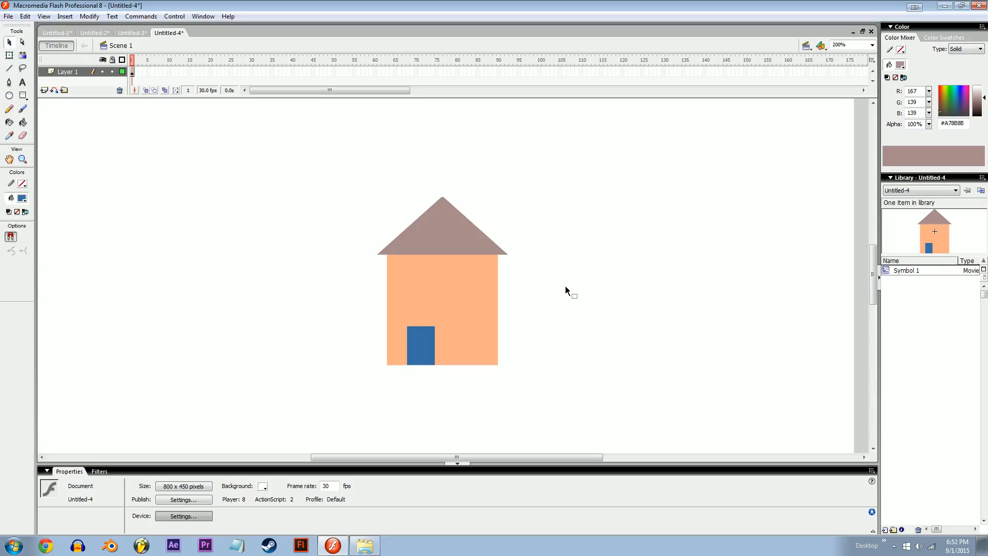
With the house symbol selected, change the highlight color in the preferences to a pinkish red and move the house.
click(456, 294)
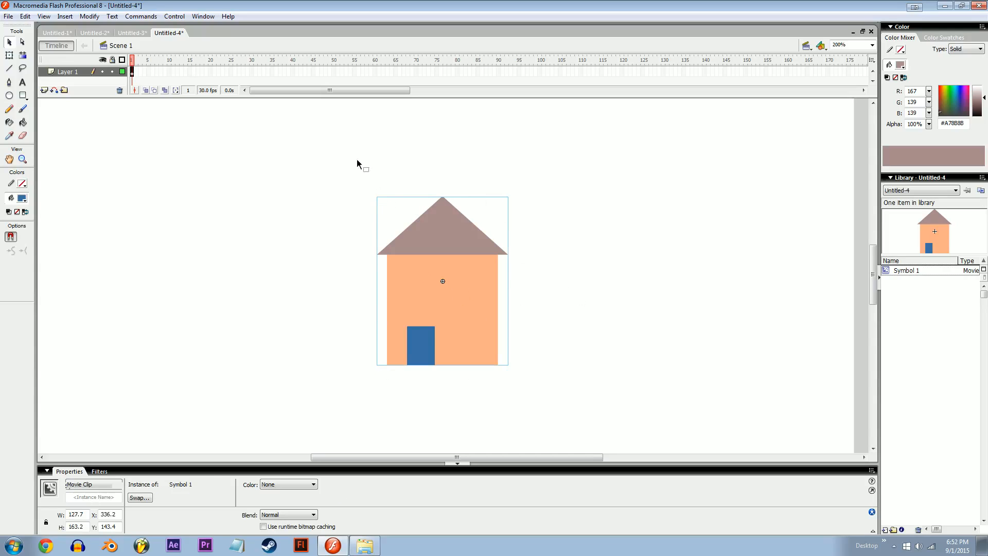
click(24, 16)
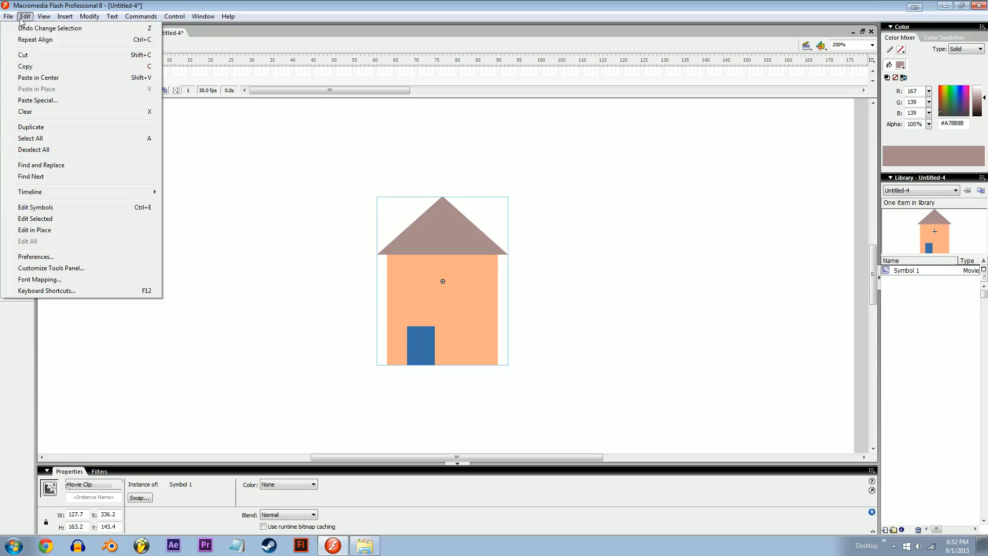
click(35, 256)
click(492, 302)
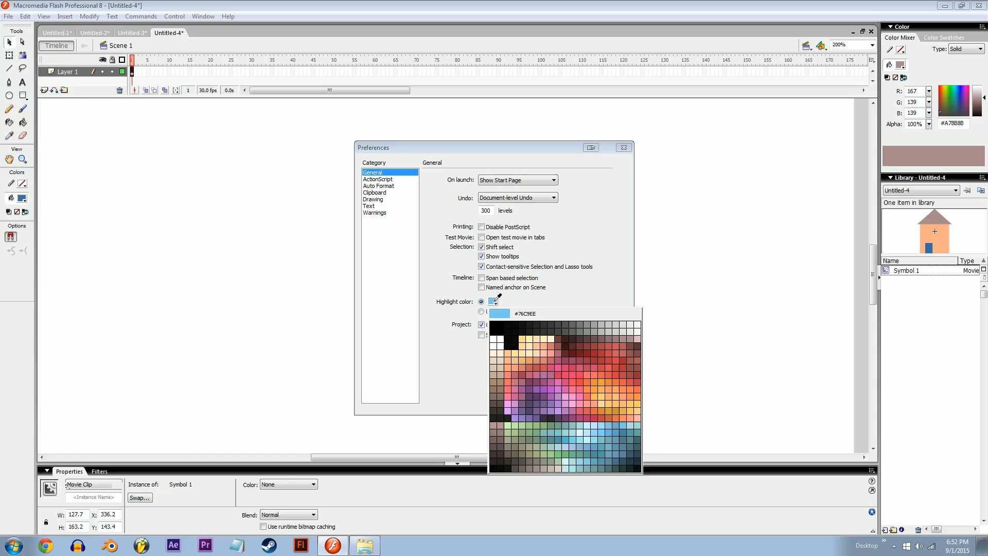
click(582, 377)
click(565, 400)
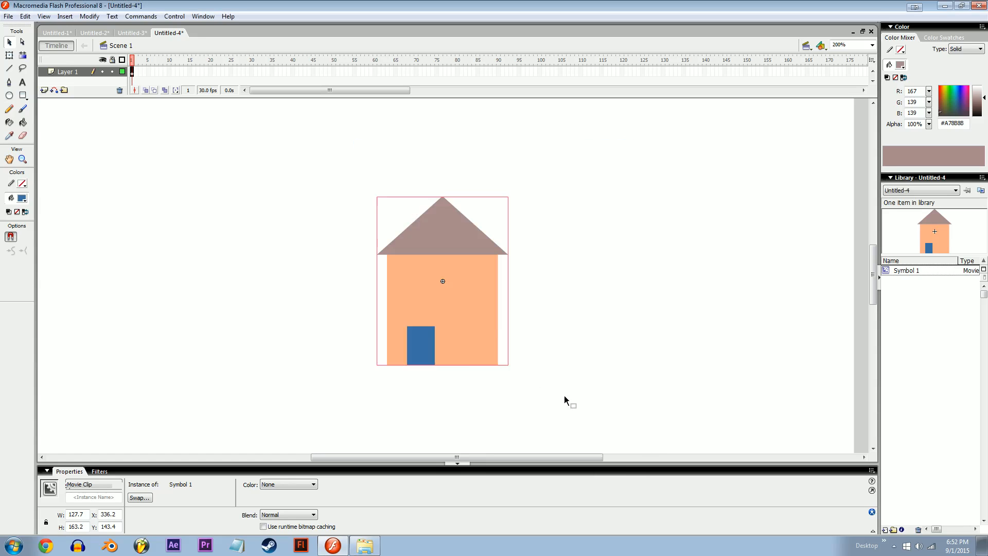
drag(454, 299, 543, 325)
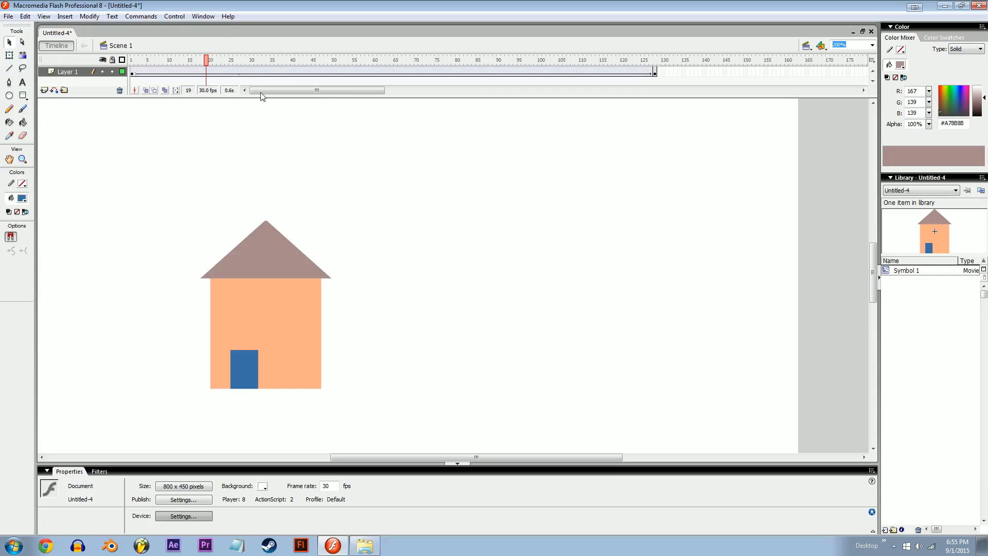
Duplicate the window of Untitled-4 and tile the two windows side by side with the house in view.
click(203, 16)
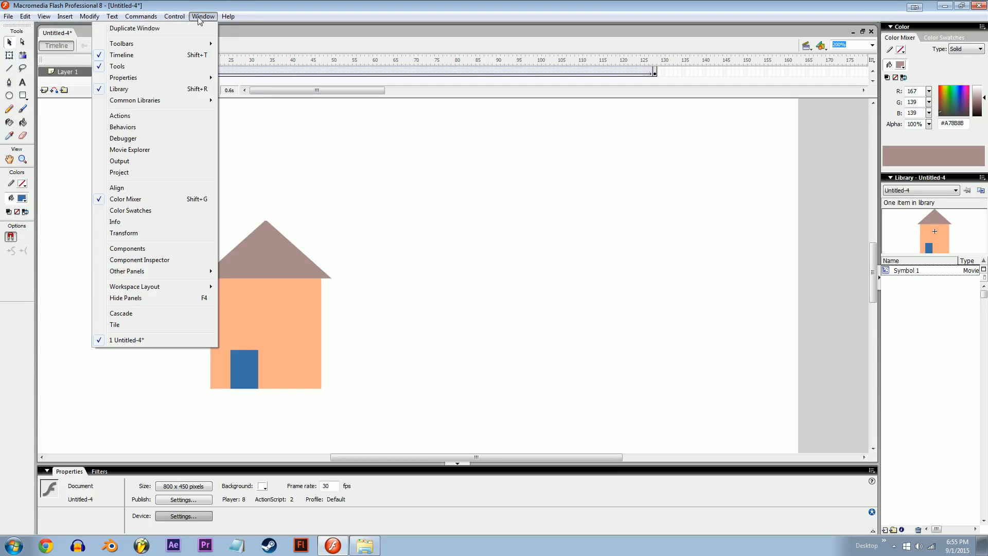
click(169, 30)
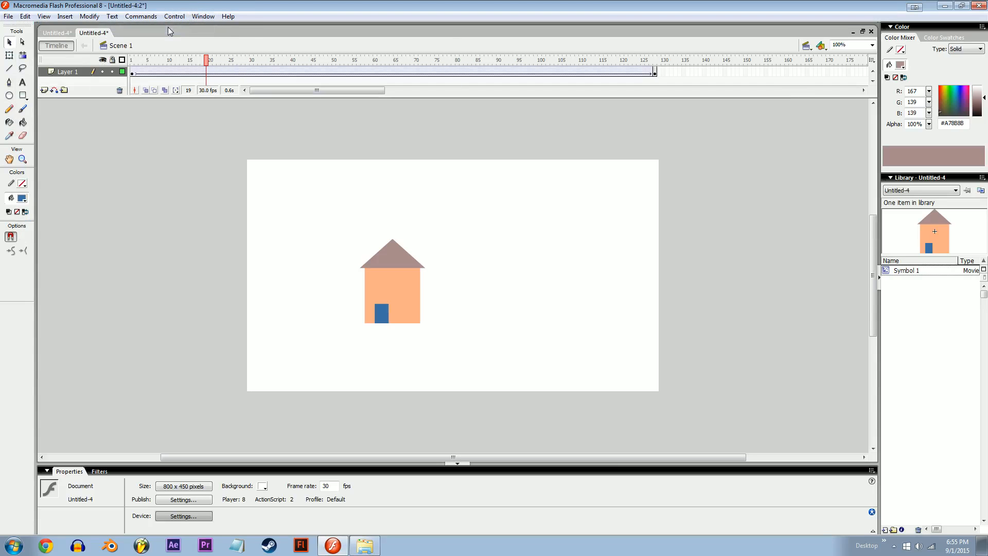
click(203, 17)
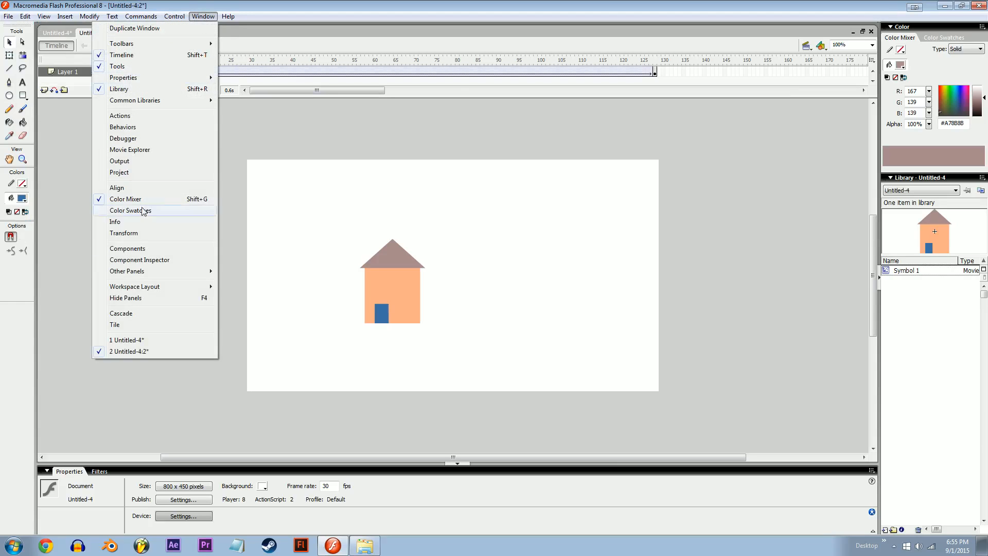
click(115, 325)
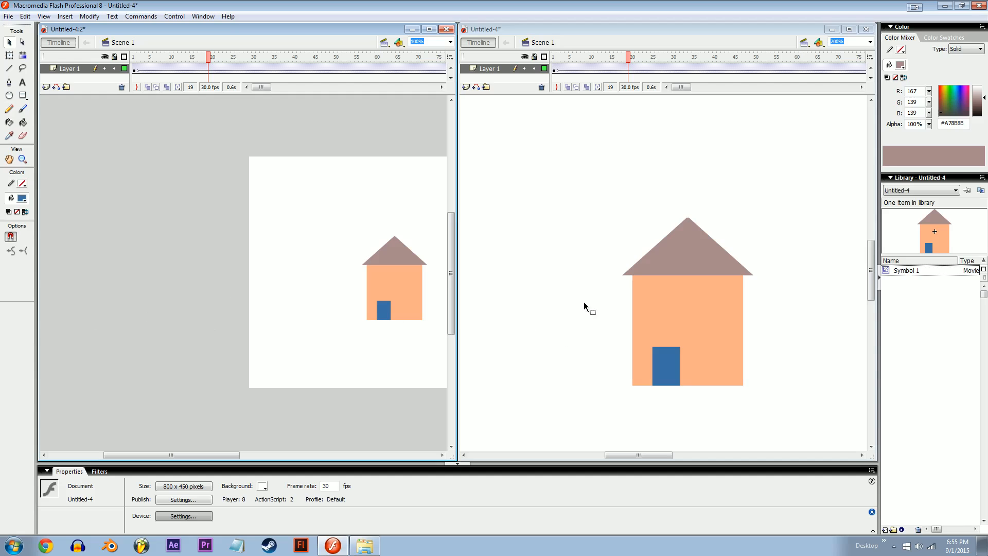
drag(370, 309, 178, 333)
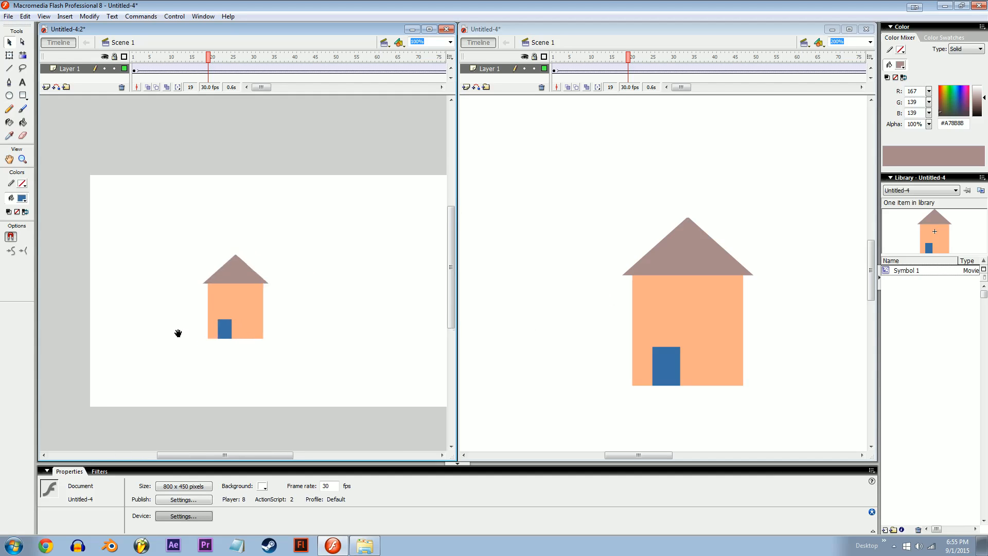
Open the house symbol for editing in the original window and play the scene from frame 1 in the duplicate window.
click(568, 59)
double_click(618, 270)
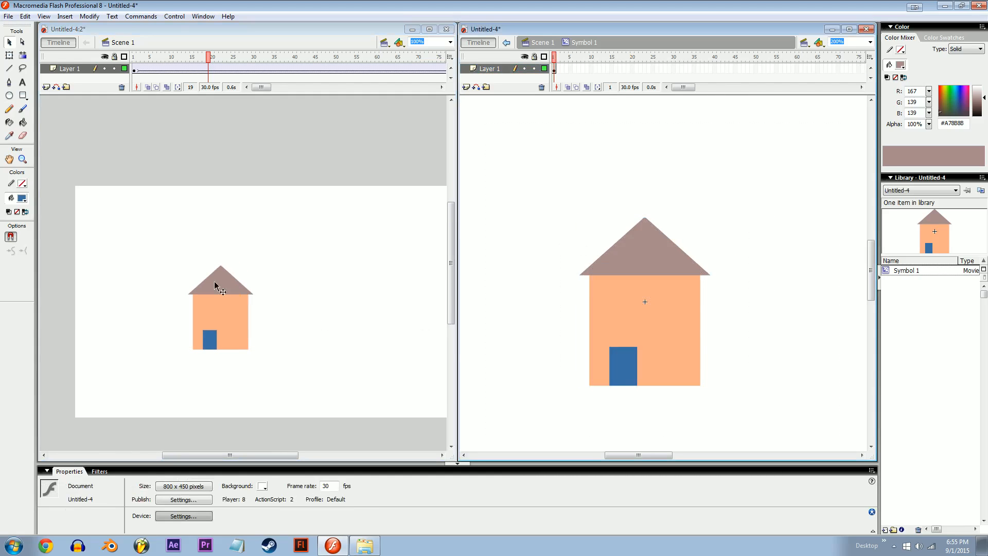
drag(197, 68, 134, 69)
drag(292, 251, 239, 242)
drag(292, 246, 324, 265)
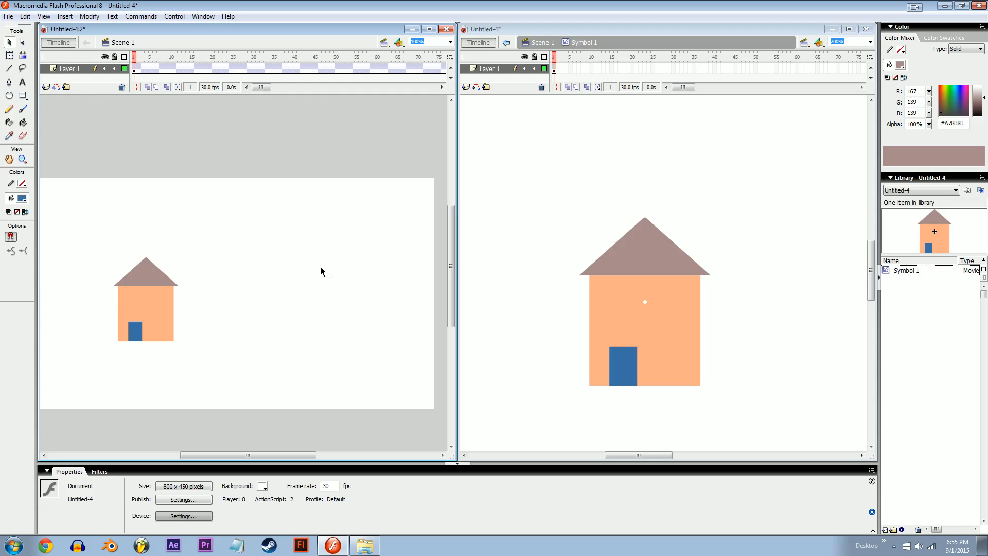
key(Return)
Delete both upper corners of the house and a horizontal band across its lower part inside the symbol.
drag(561, 209, 626, 292)
key(Delete)
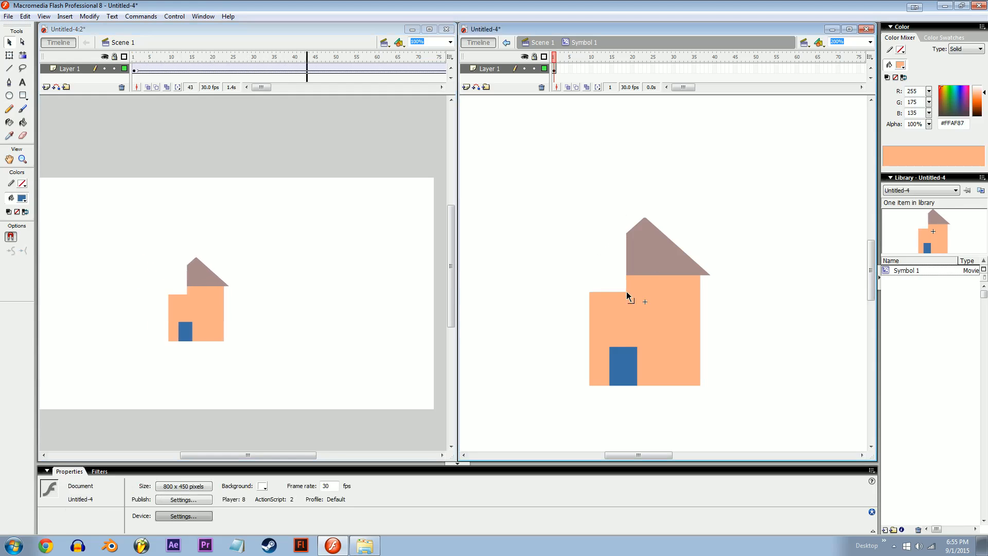
drag(715, 211, 656, 309)
key(Delete)
drag(742, 334, 570, 380)
key(Delete)
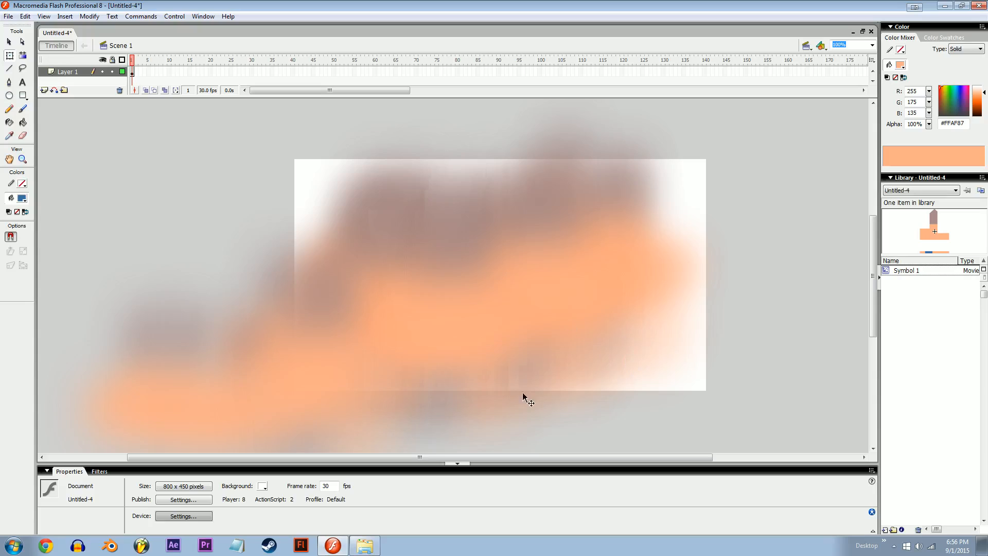
Set the stage's preview mode to Fast and test how the blurred artwork responds.
key(space)
drag(453, 326, 371, 340)
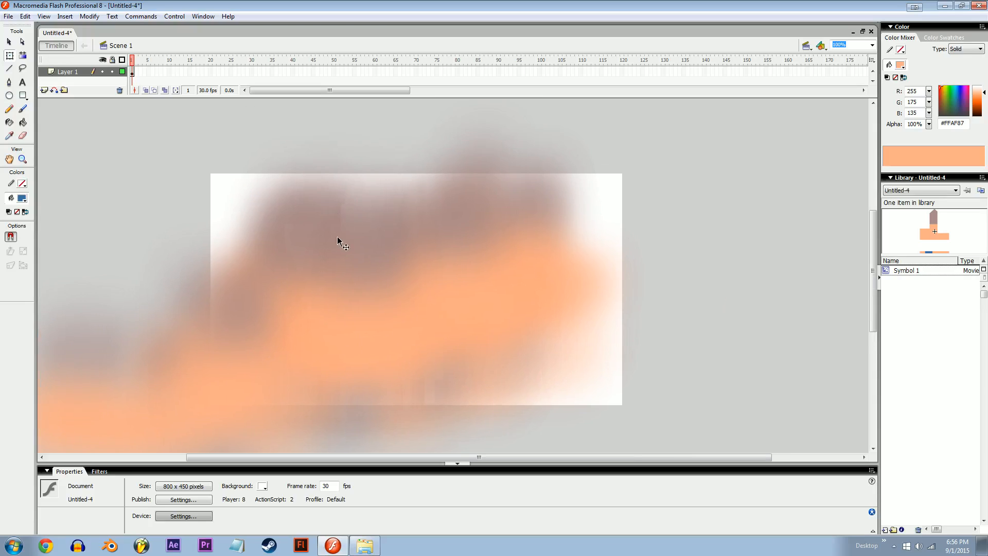
key(space)
drag(399, 246, 418, 248)
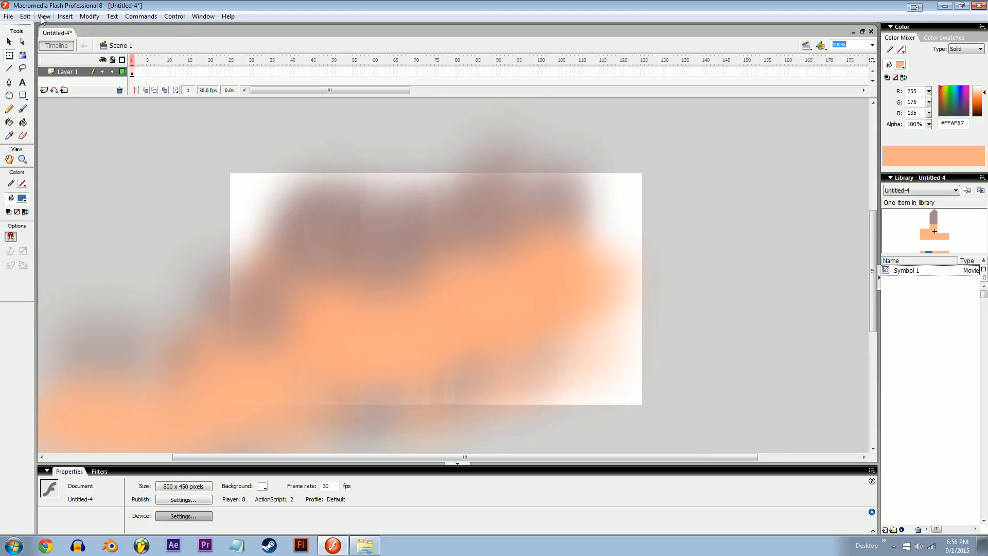
click(43, 17)
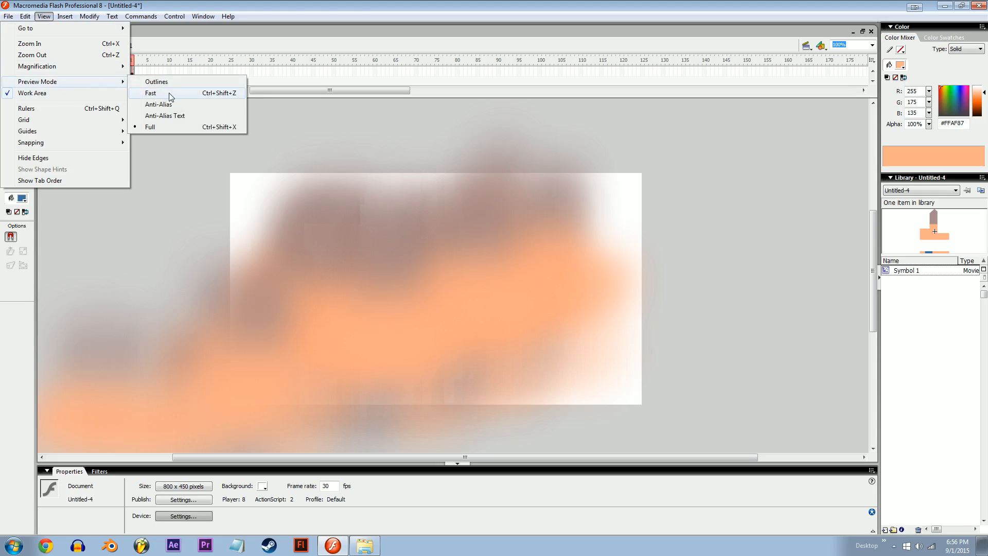
click(169, 93)
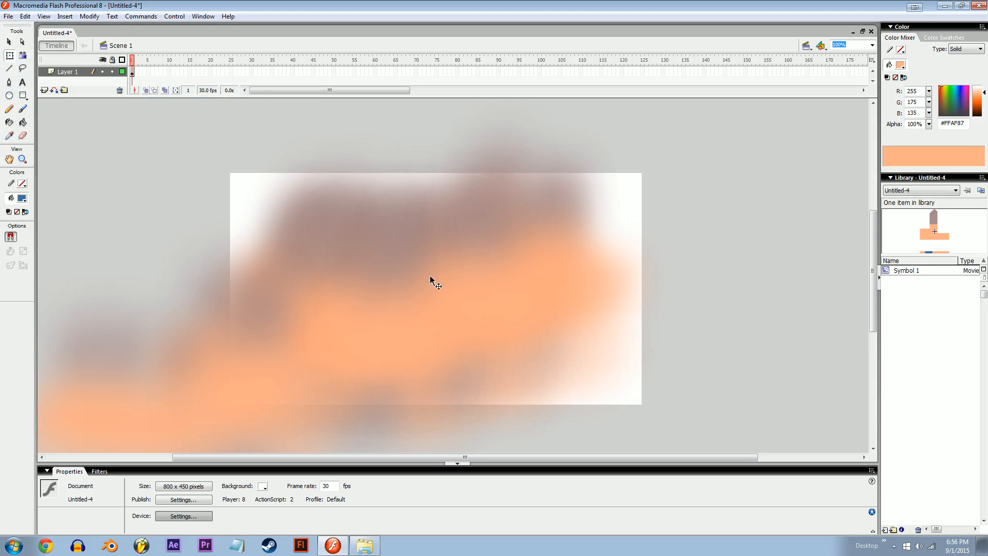
drag(430, 280, 493, 311)
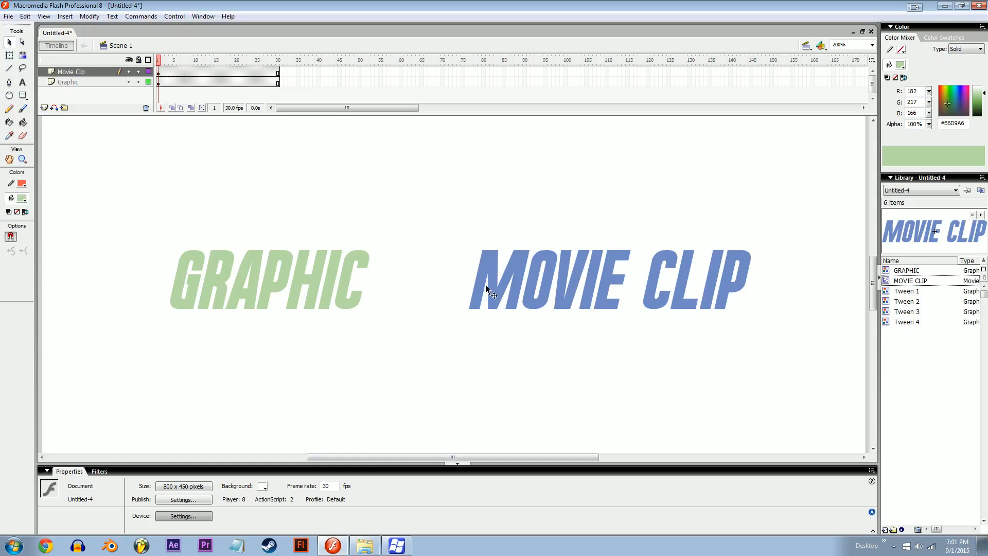
Draw a short thick red stroke above the two words and view the symbol types offered when converting it, without keeping the stroke.
key(y)
drag(411, 174, 455, 209)
key(v)
click(431, 184)
right_click(424, 176)
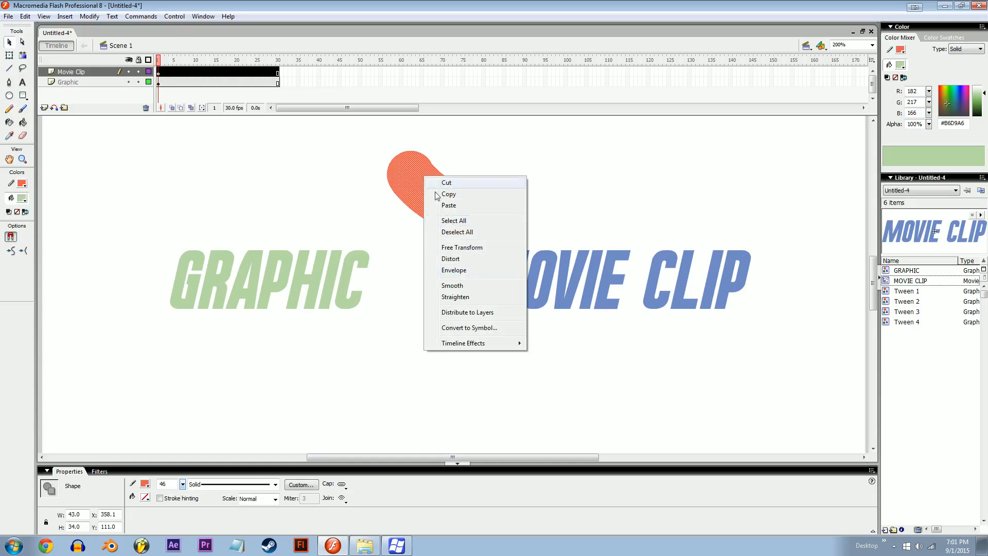
click(469, 327)
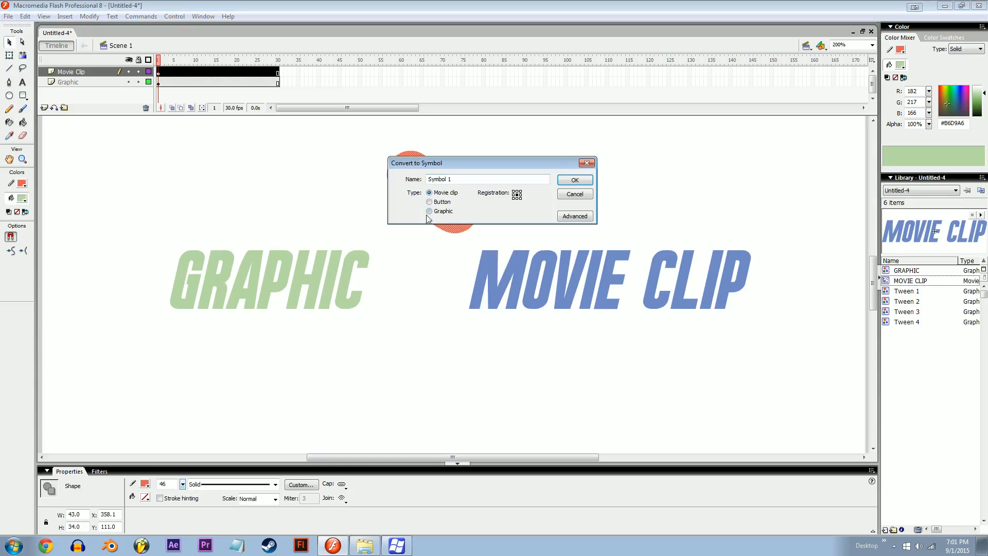
click(570, 194)
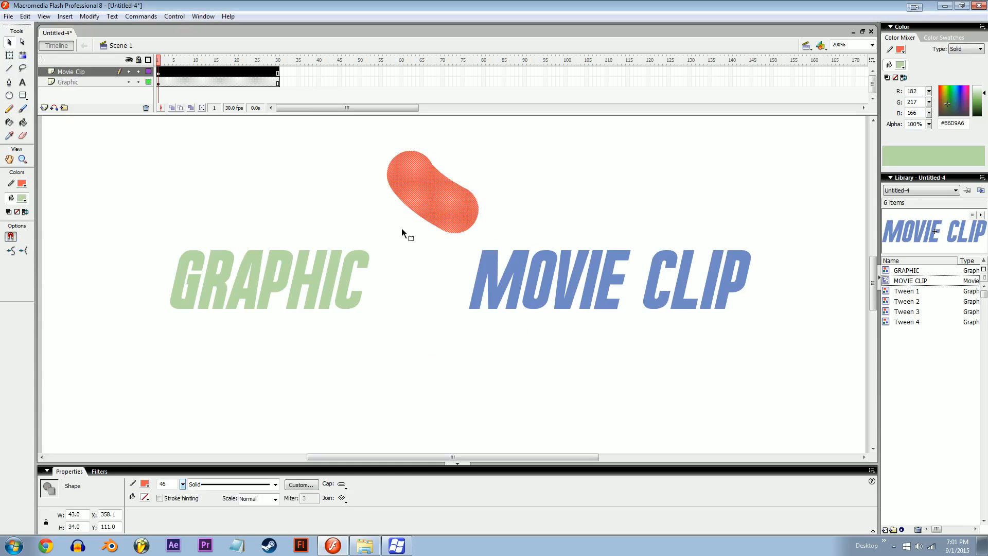
key(Delete)
Play the animation inside the GRAPHIC symbol and scrub it on the main scene's timeline.
click(272, 273)
double_click(277, 281)
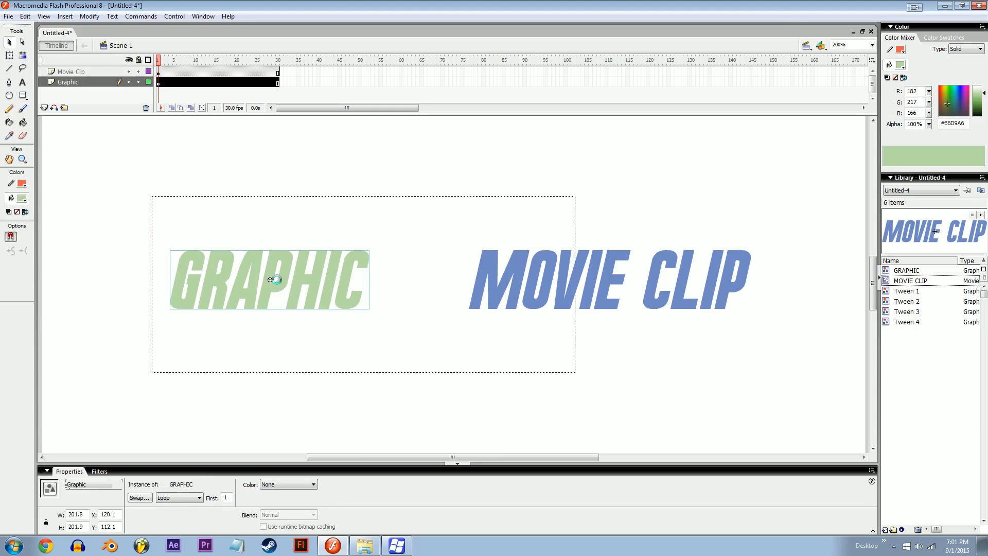
key(Return)
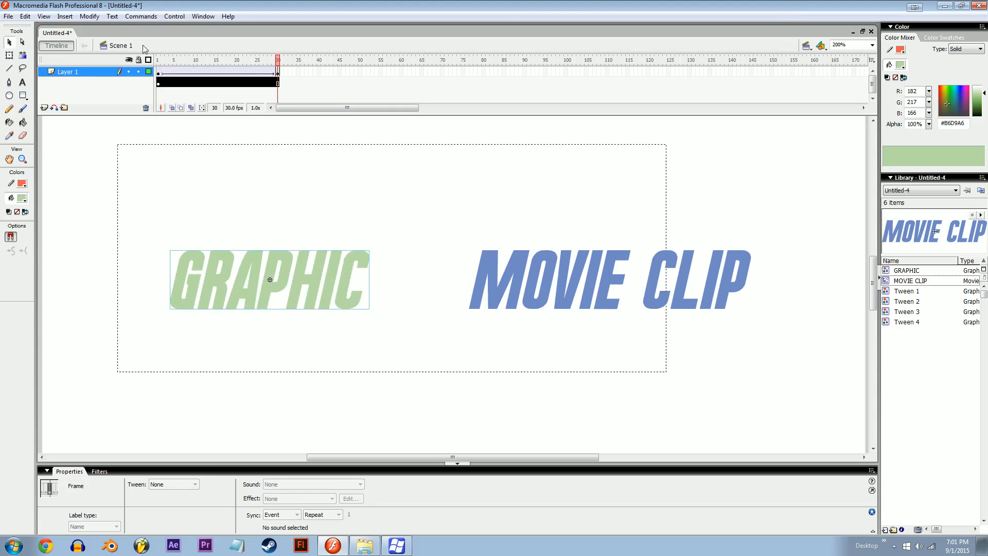
drag(159, 60, 290, 68)
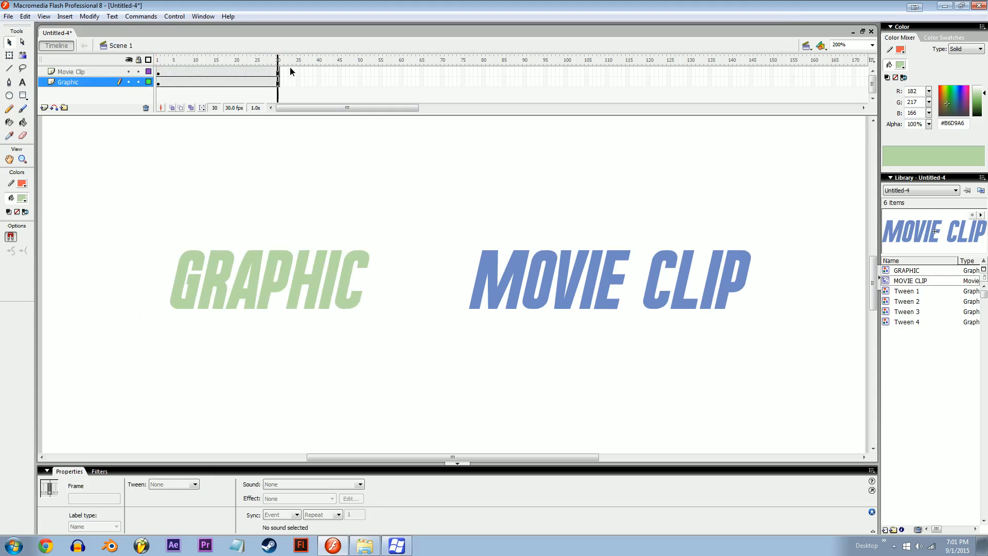
Play the animation inside the MOVIE CLIP symbol and scrub the main scene's timeline to frame 14.
double_click(503, 283)
click(176, 62)
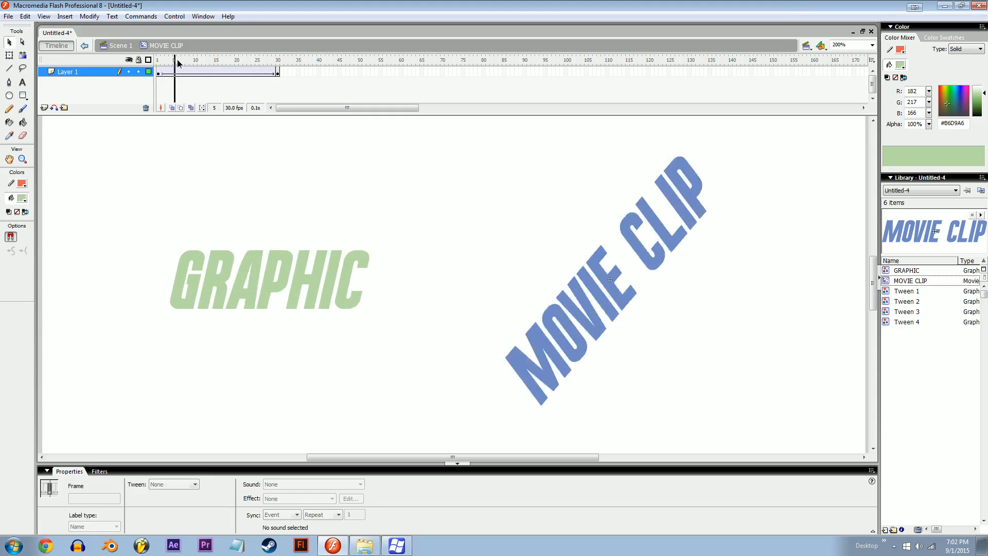
key(Return)
click(118, 45)
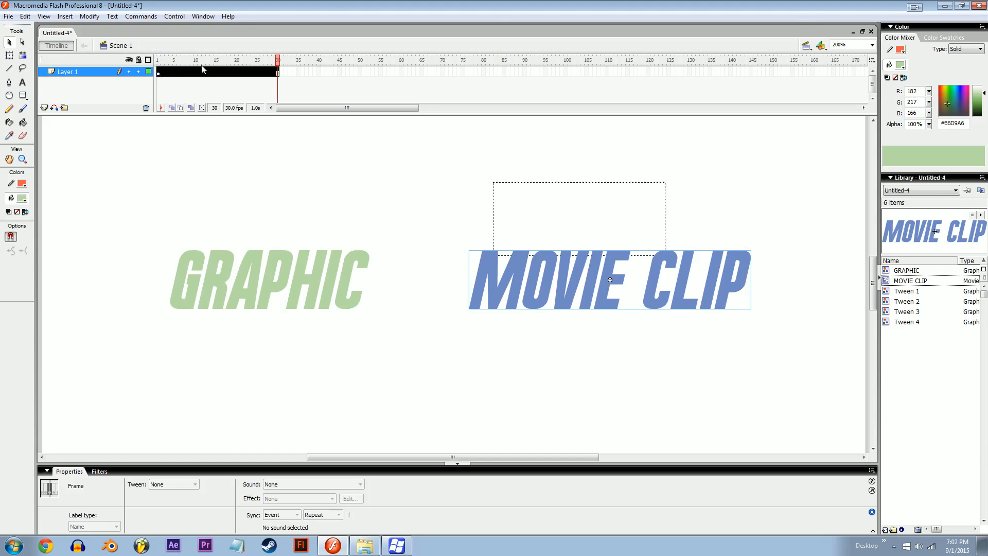
drag(196, 60, 212, 60)
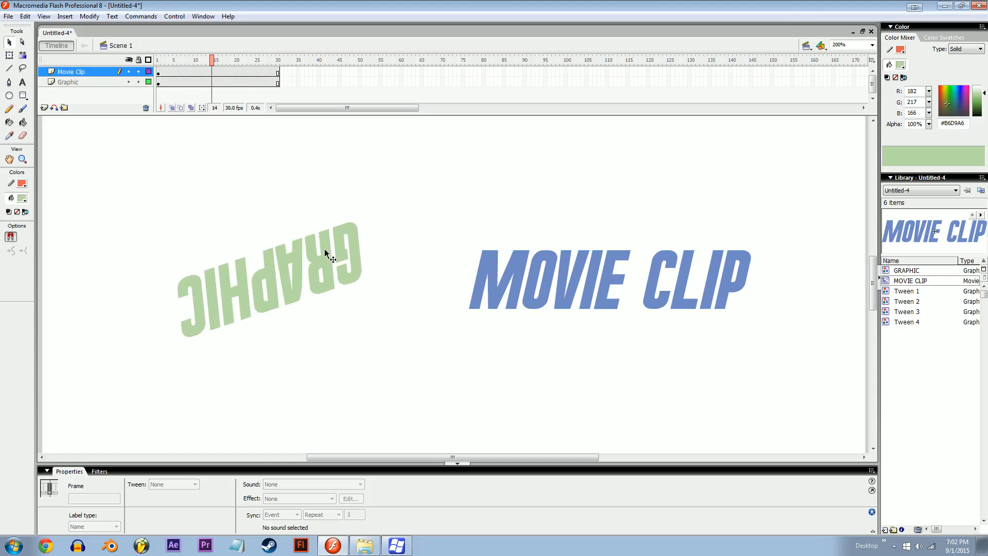
Add a Blur filter to the MOVIE CLIP instance with Blur X 30 and Blur Y 0, and test the movie.
click(498, 292)
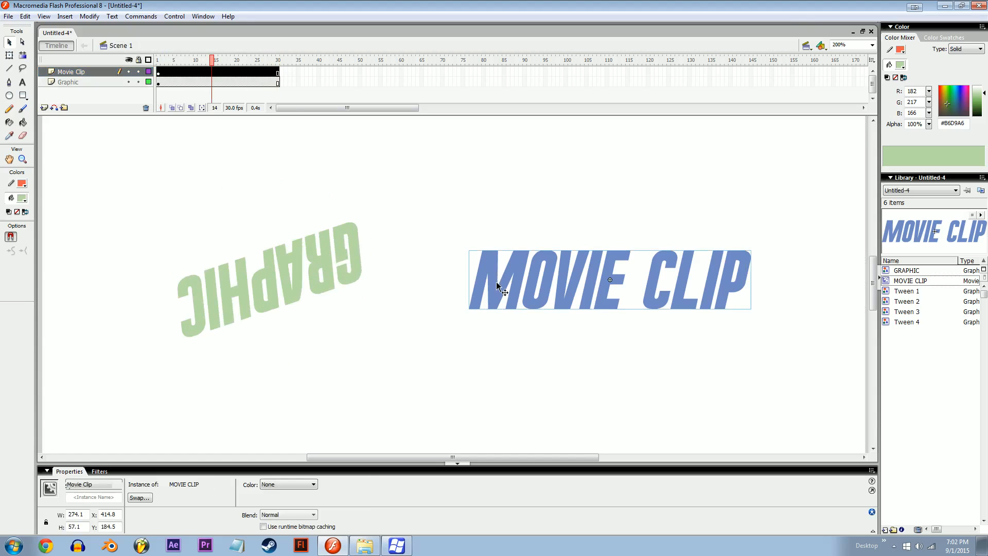
click(98, 472)
click(45, 481)
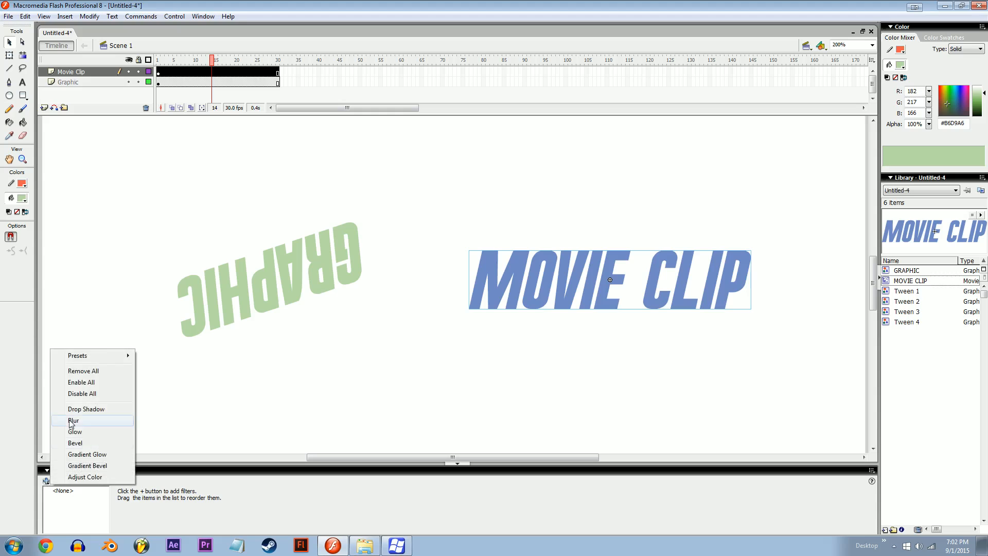
click(73, 420)
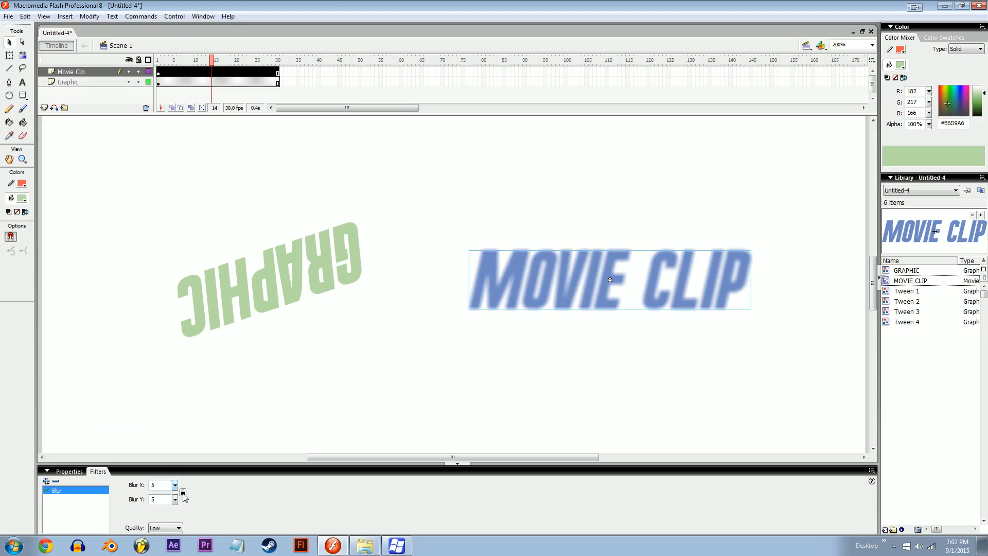
drag(174, 499, 173, 471)
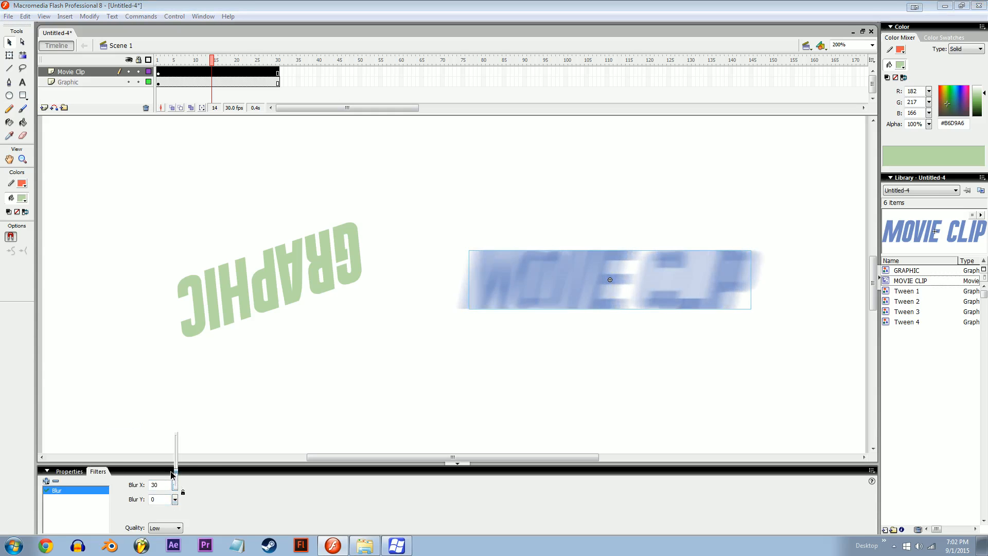
drag(316, 412, 357, 447)
key(ctrl+Return)
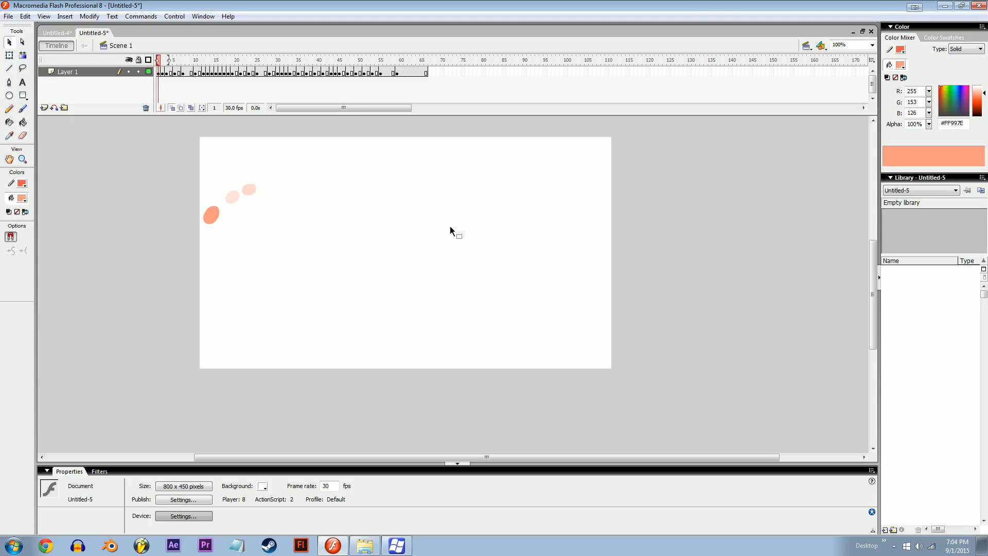
Test the Untitled-5 movie and view the available playback and testing commands before closing the preview.
key(ctrl+Return)
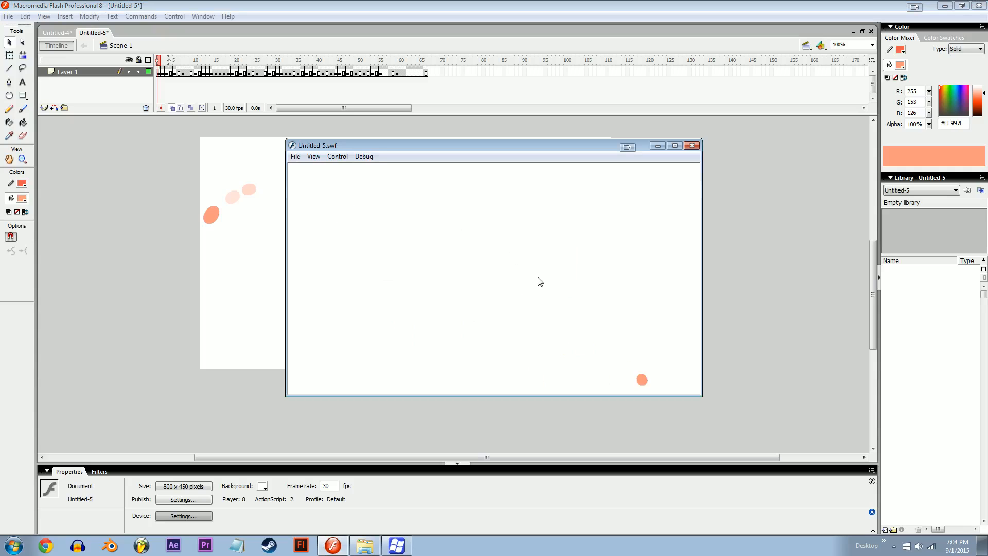
click(175, 17)
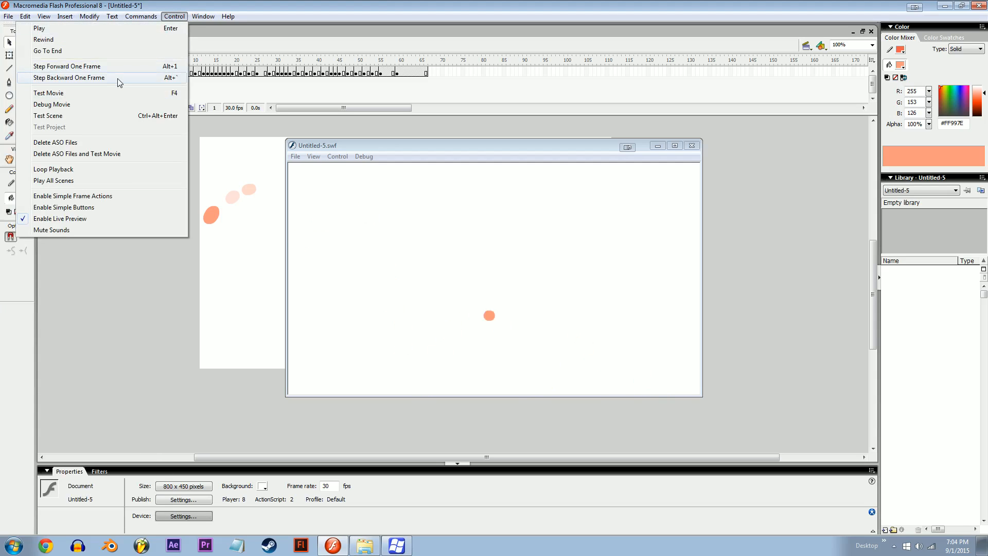
click(415, 216)
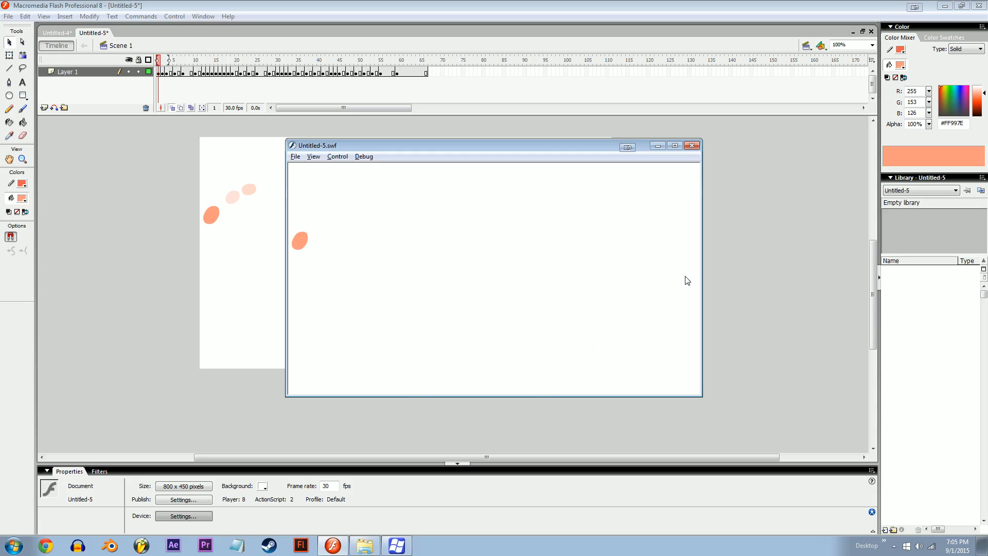
click(694, 146)
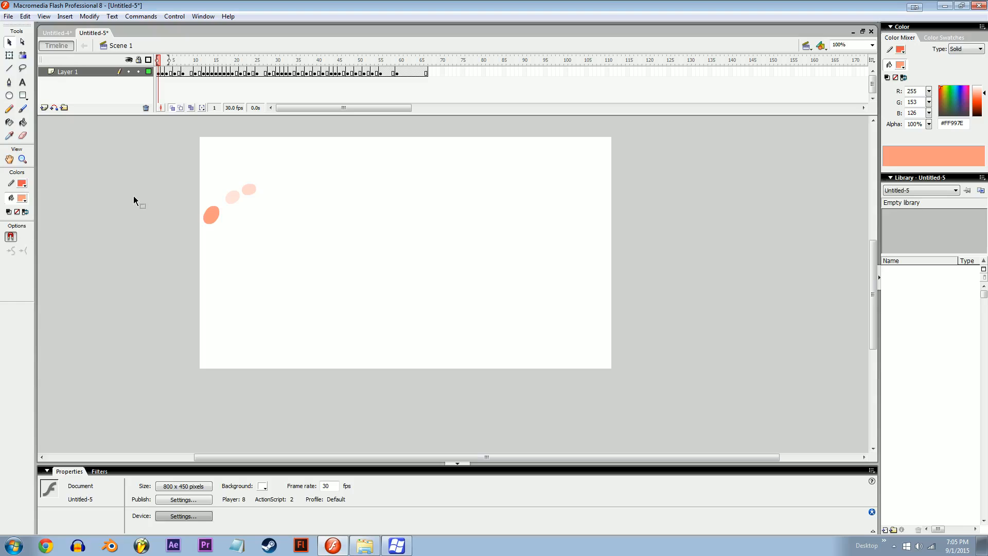
Erase the entire orange shape in several early frames with the Eraser's Faucet option, stepping forward to frame 13.
click(23, 136)
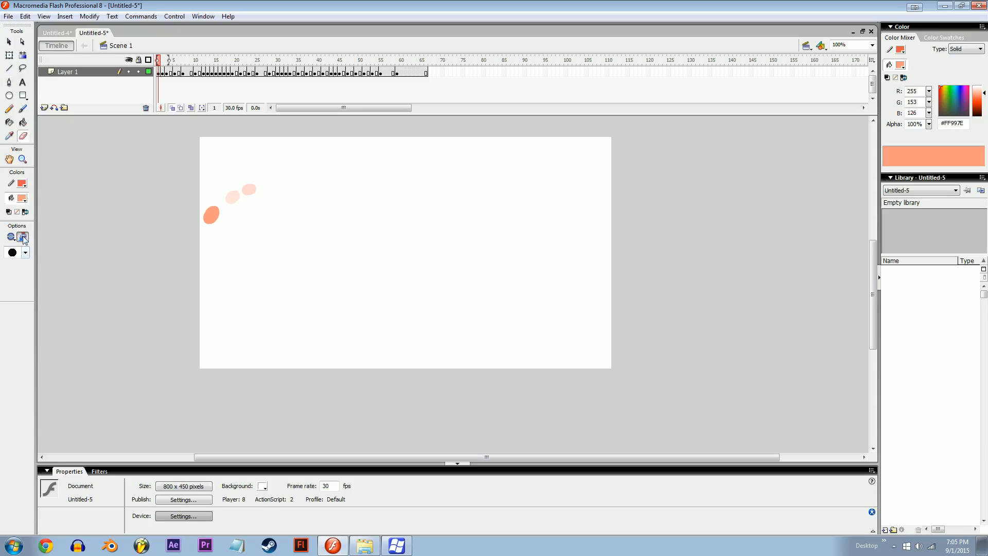
key(period)
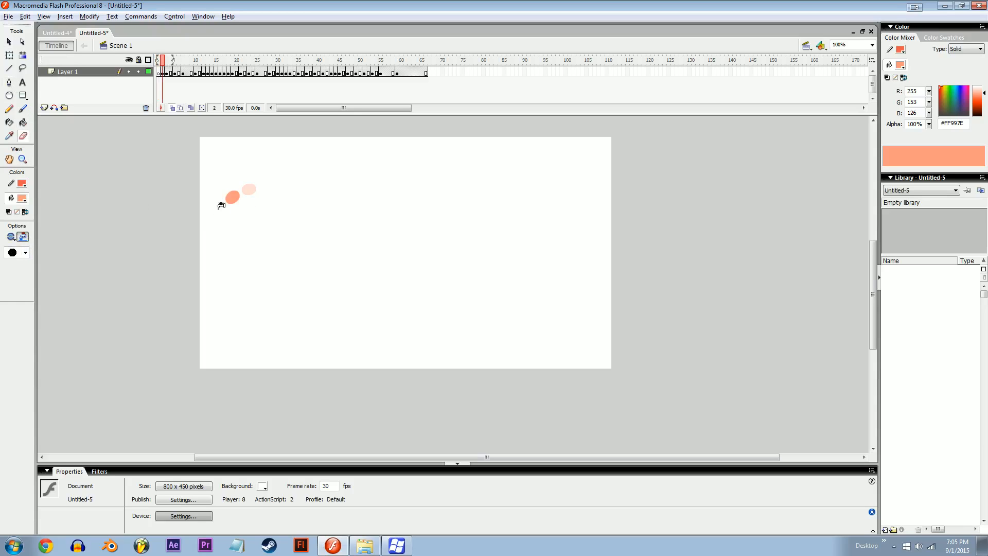
click(231, 198)
key(period)
click(248, 190)
key(period)
key(period)
key(period)
key(period)
click(268, 184)
key(period)
key(period)
key(period)
key(period)
key(period)
key(period)
key(period)
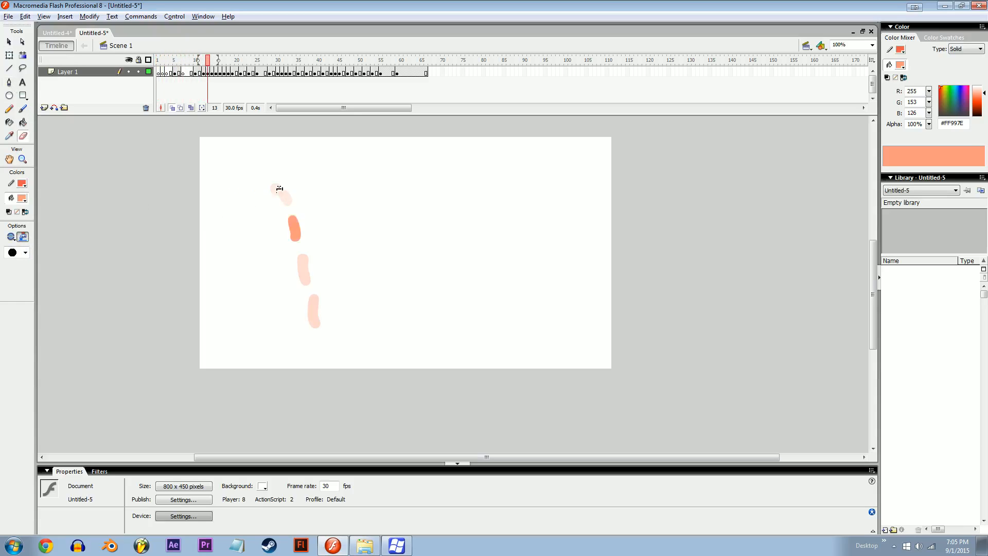
Delete the lower part of the orange shape on frame 14 using a polygonal Lasso selection.
key(v)
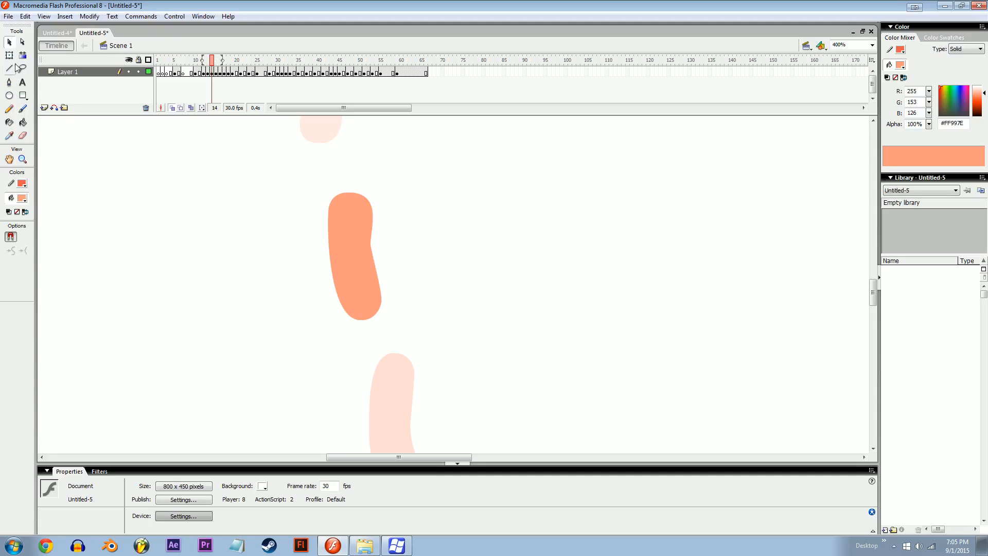
click(21, 68)
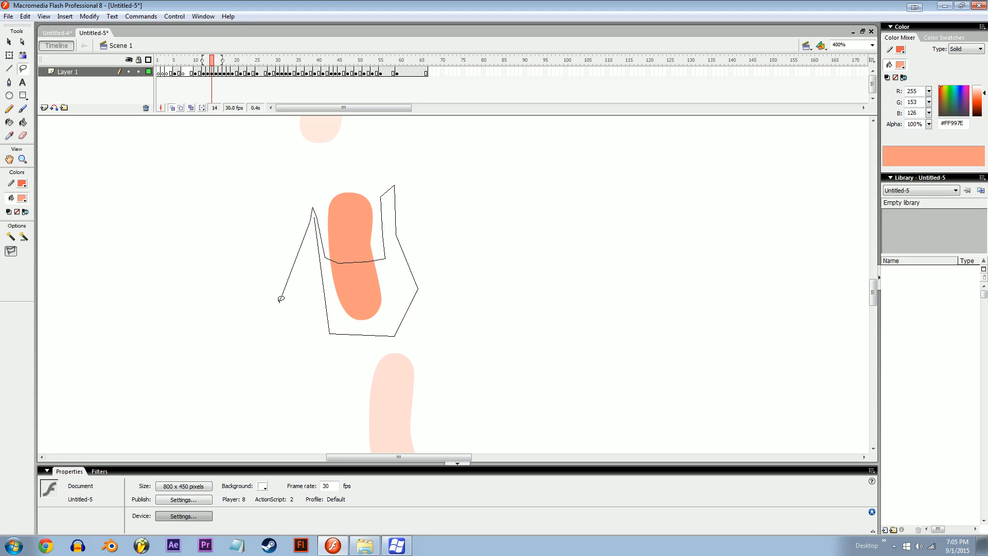
double_click(279, 302)
key(Delete)
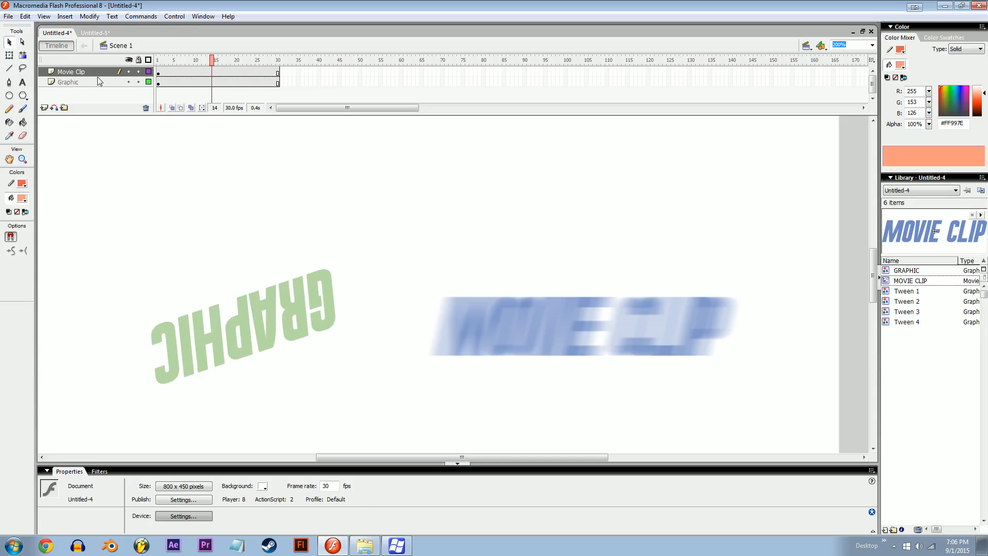
Set the Movie Clip layer's height to 300% in Untitled-4.
right_click(98, 73)
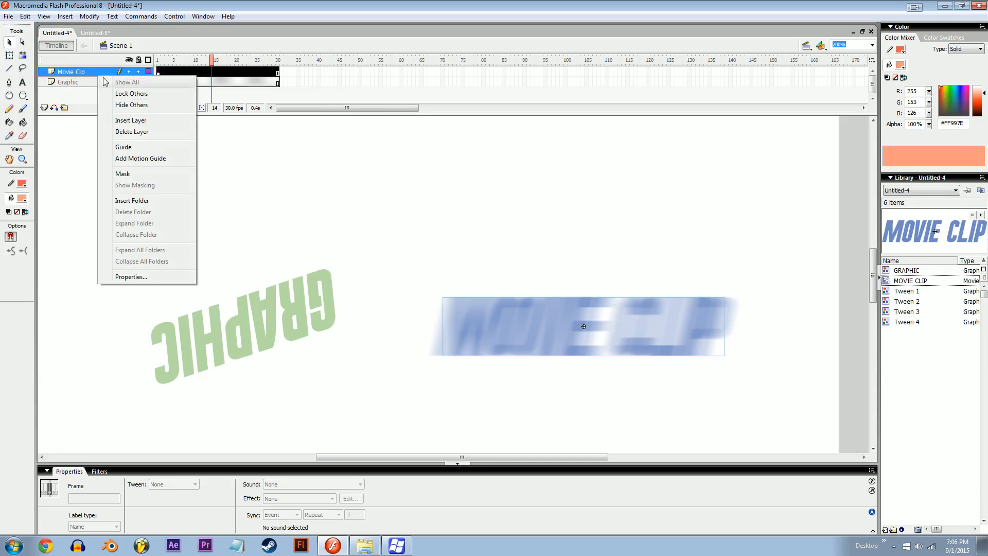
click(149, 274)
click(477, 335)
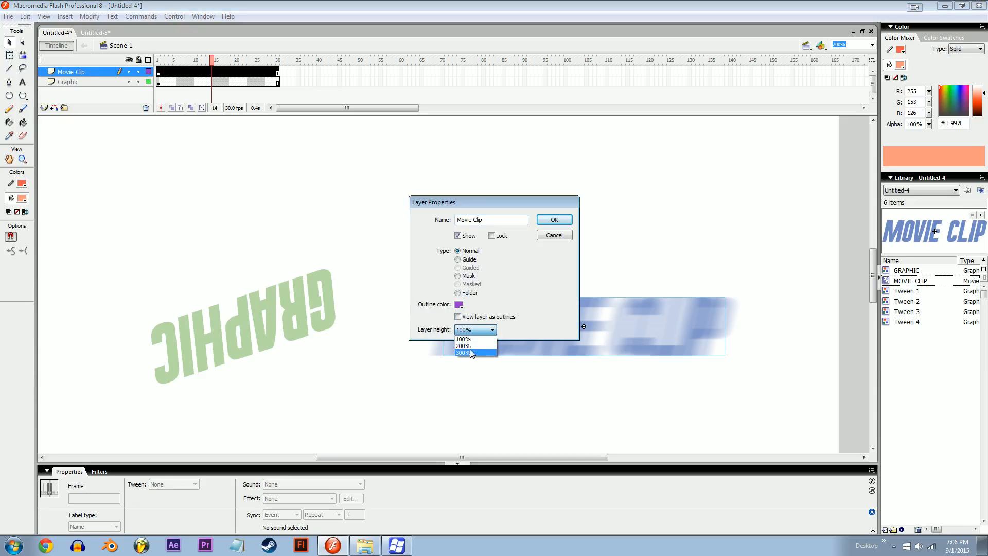
click(471, 354)
click(553, 220)
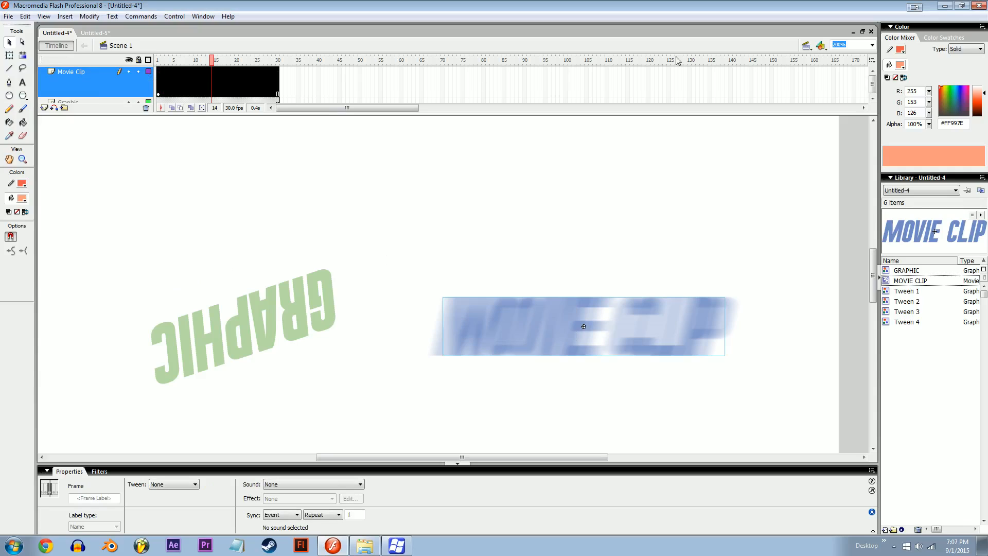
Set the timeline's frame display to Short and enlarge the timeline area to show both layers.
click(874, 62)
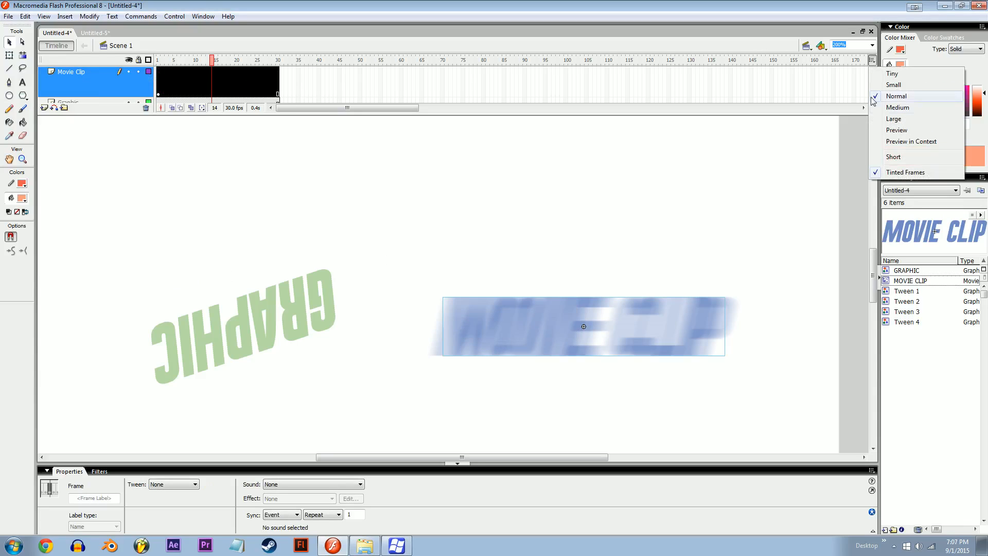
click(900, 156)
drag(433, 119, 431, 160)
click(430, 199)
drag(161, 95, 254, 77)
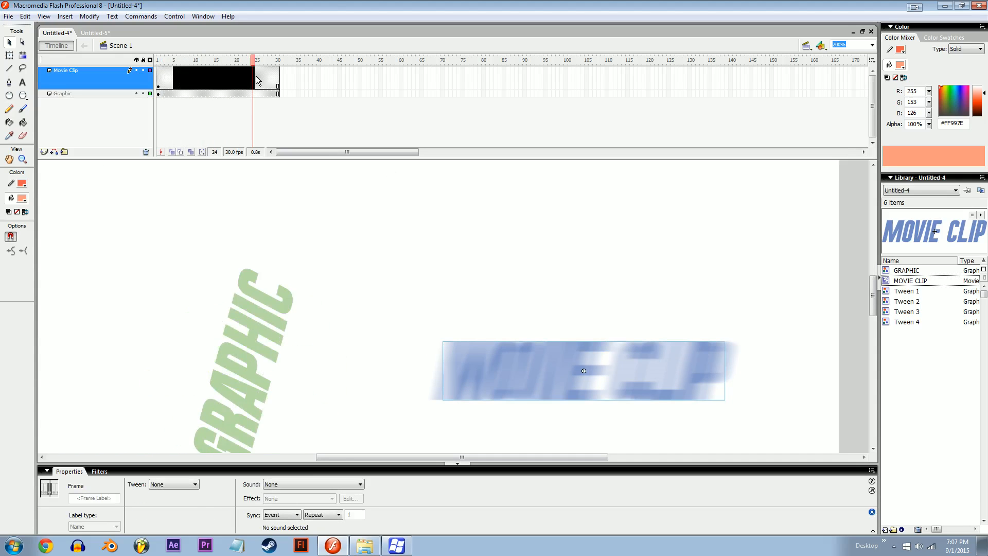
click(342, 280)
Duplicate the Macromedia Standard keyboard shortcut set under the name KjaLiKajLKio.
click(24, 17)
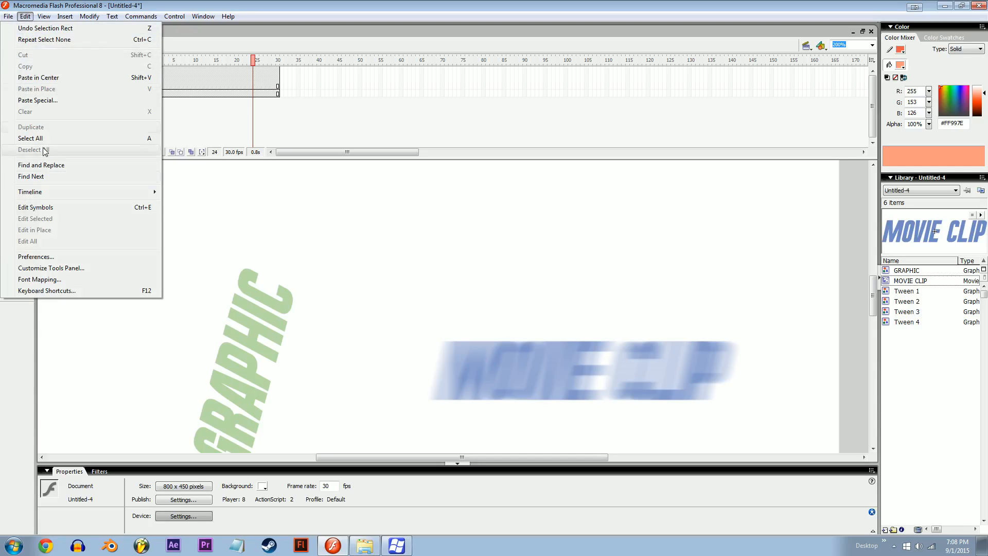
click(57, 291)
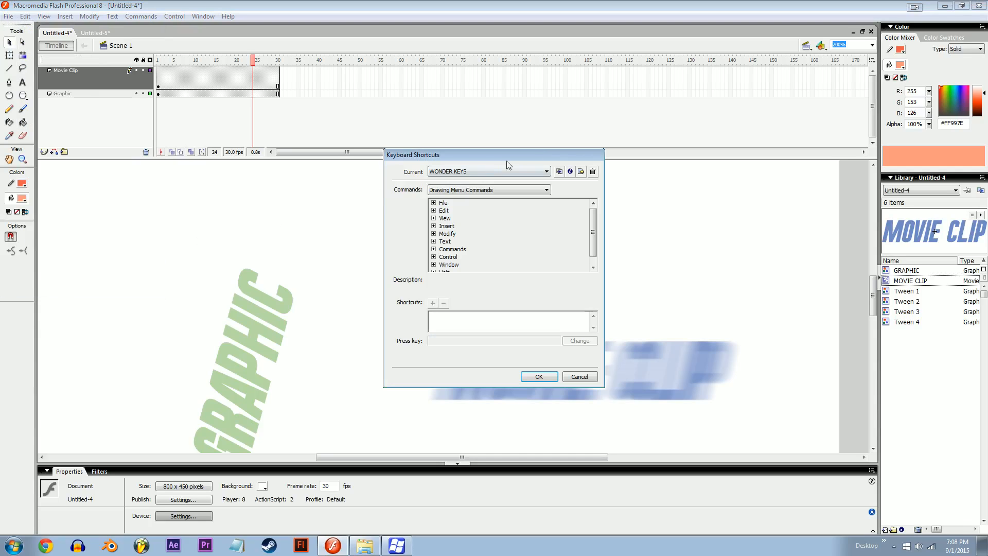
click(559, 171)
click(562, 281)
click(483, 171)
click(455, 180)
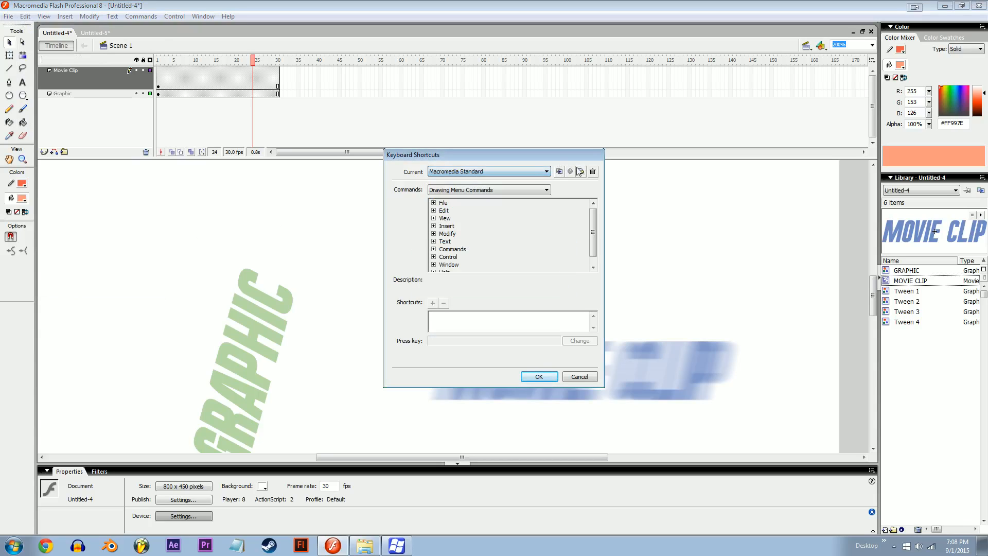
click(559, 171)
text(KjaLiKajLKio)
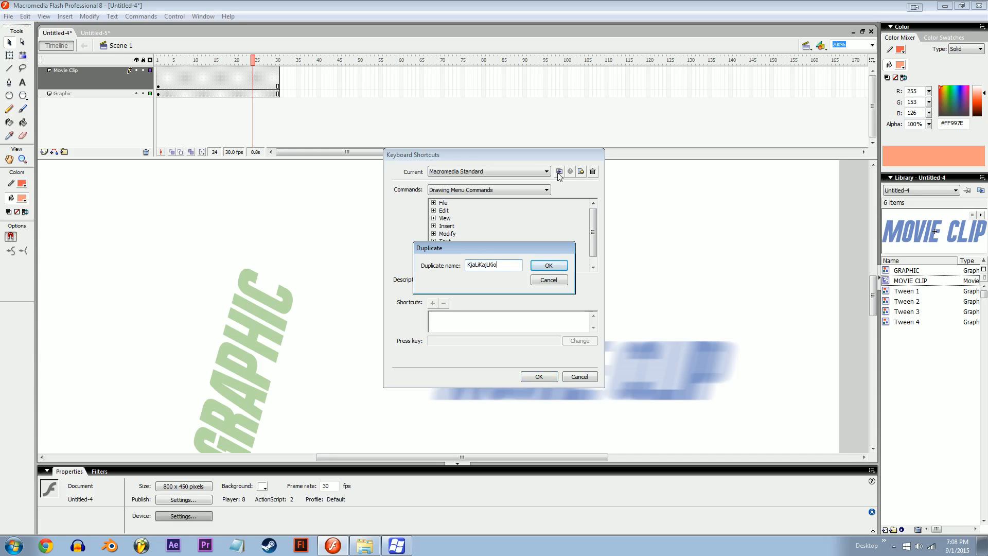
key(Return)
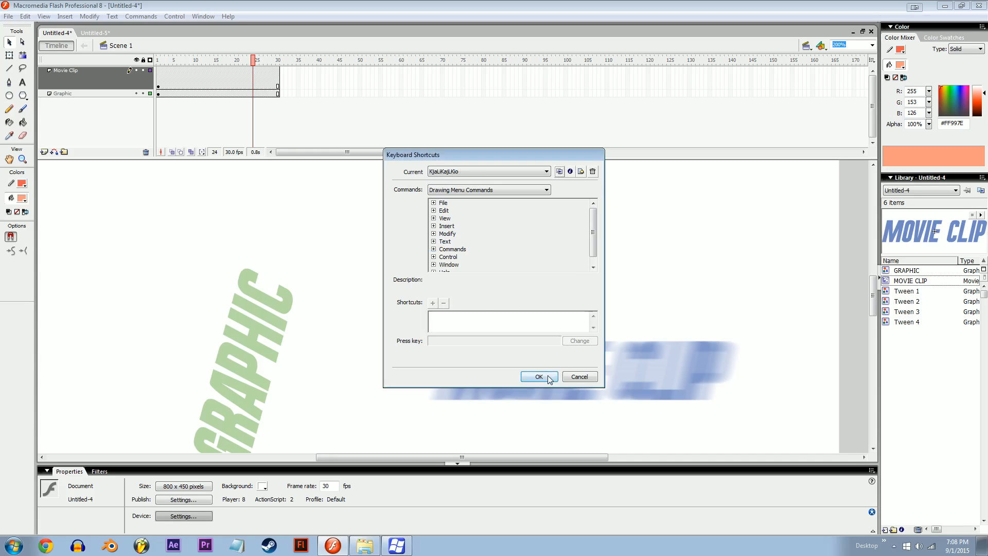
Add F2 as a second shortcut for Modify > Convert to Symbol, reassigning it from Output, and save the shortcut set.
click(432, 229)
click(433, 233)
click(475, 241)
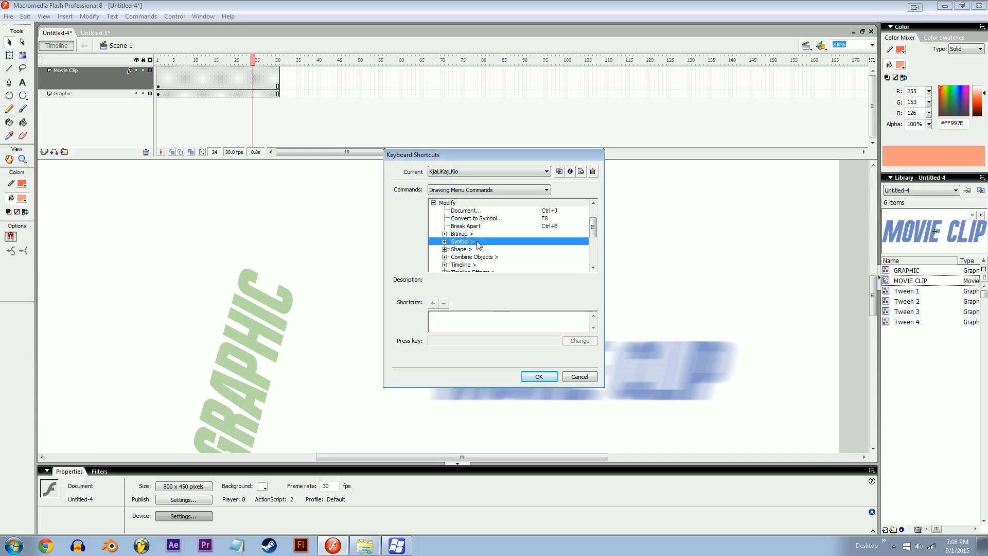
click(476, 219)
click(432, 303)
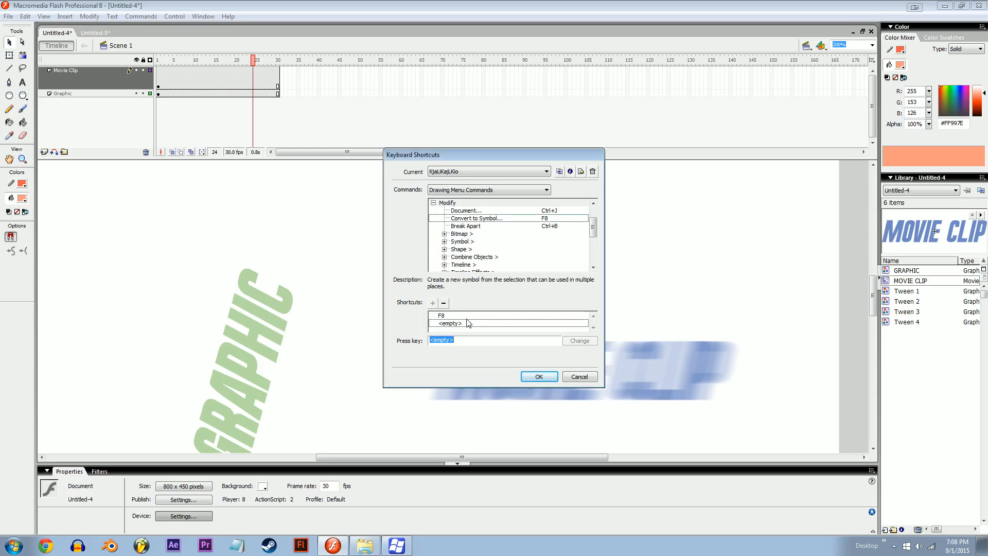
key(F2)
click(579, 341)
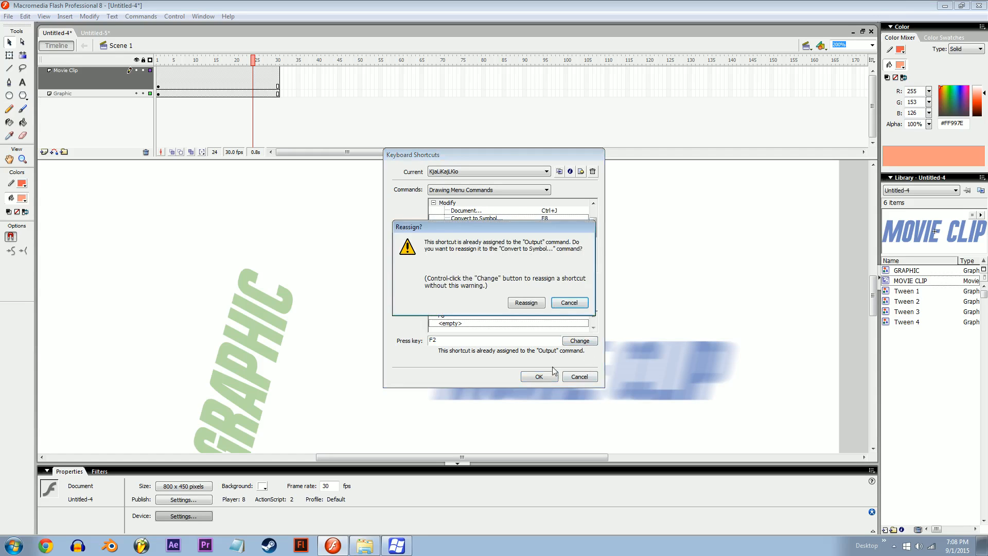
click(526, 303)
click(539, 377)
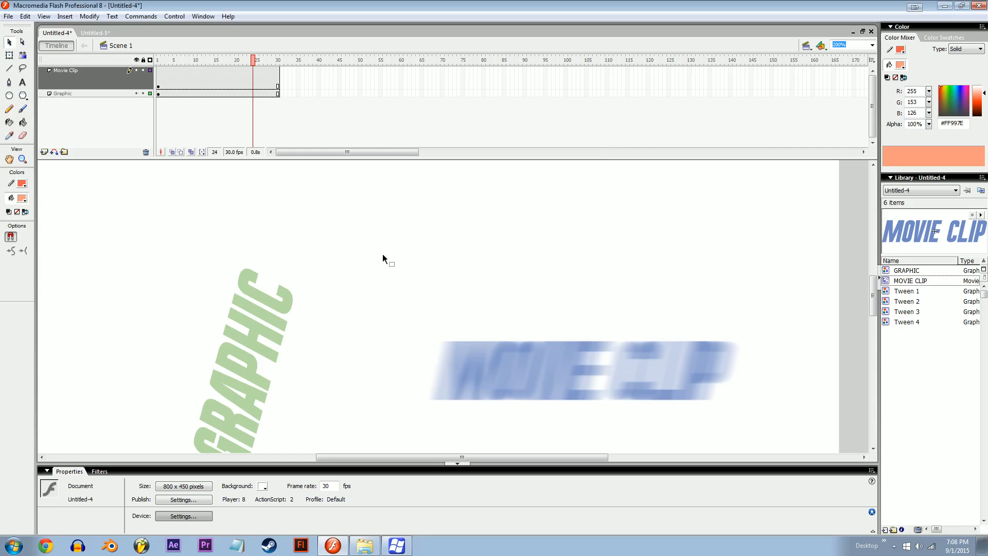
click(11, 546)
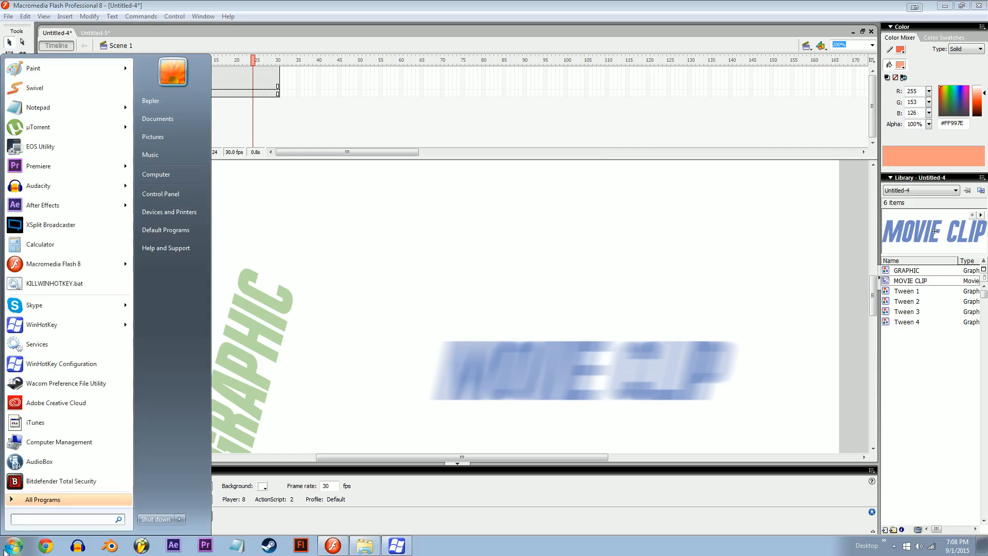
text(%)
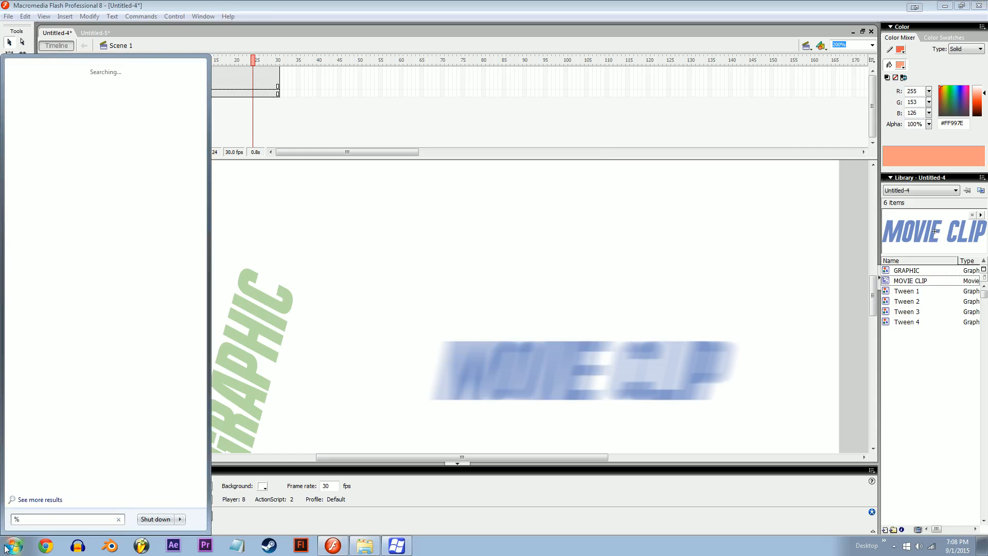
text(appdaYa%)
key(Return)
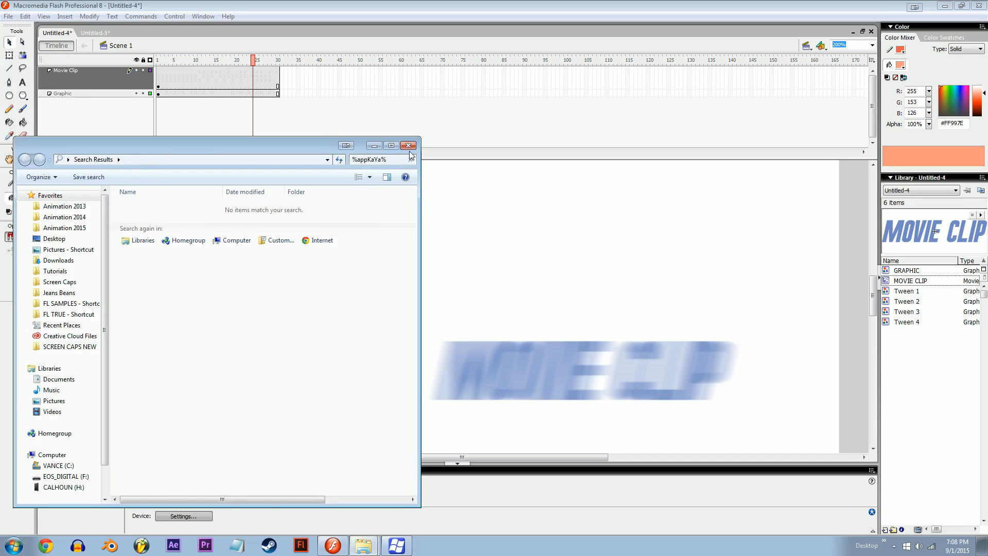
click(408, 146)
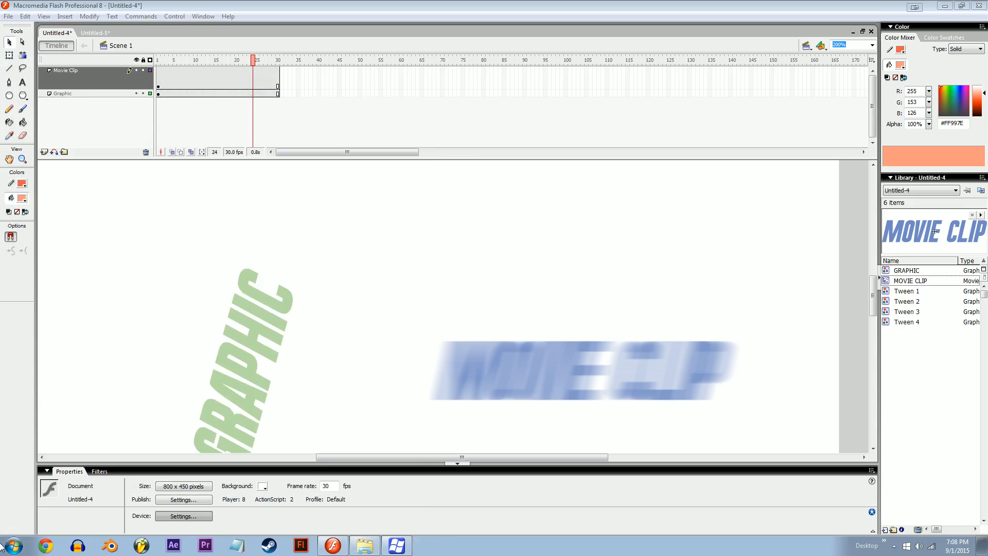
Search Windows for %appdata% and open the parent AppData folder in Windows Explorer.
click(12, 545)
text(%)
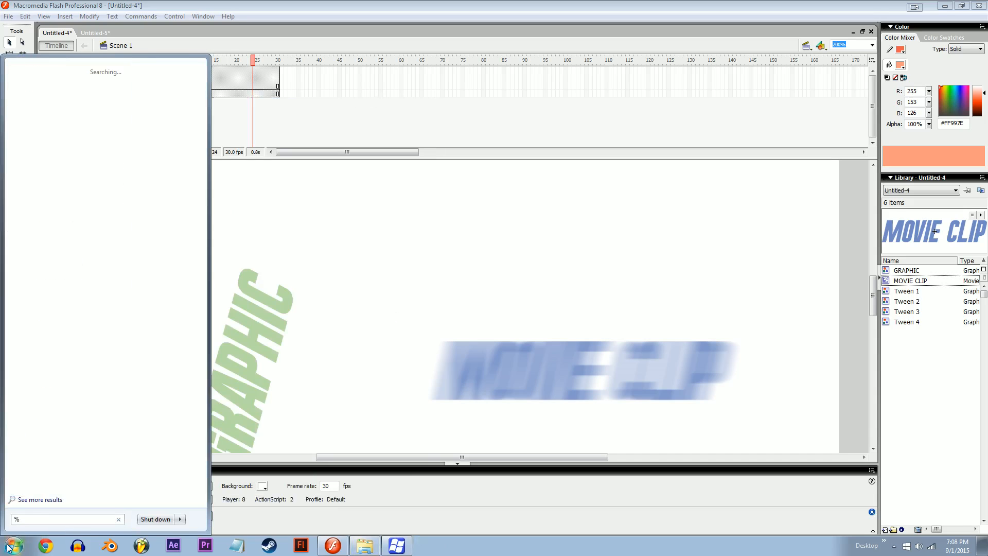
text(appdata%)
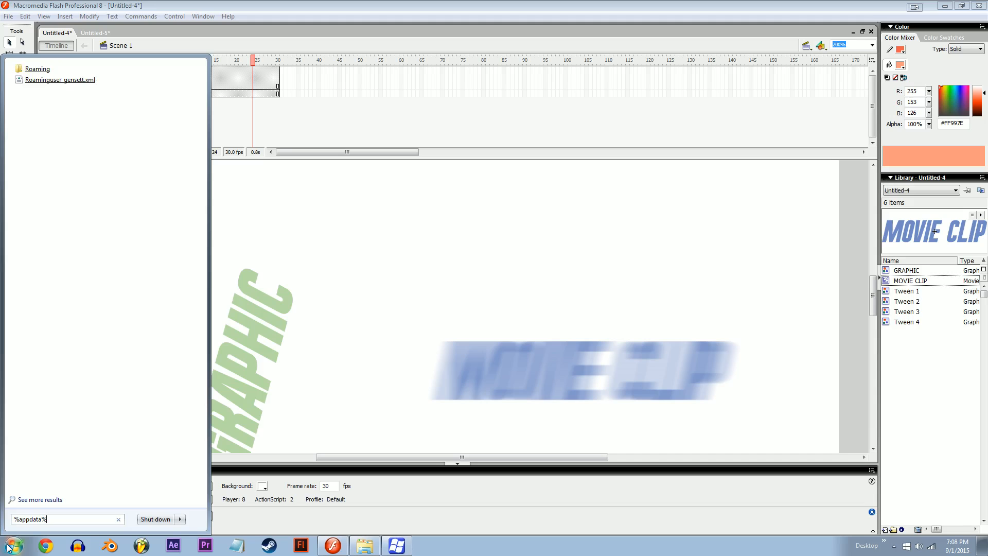
key(Return)
click(234, 172)
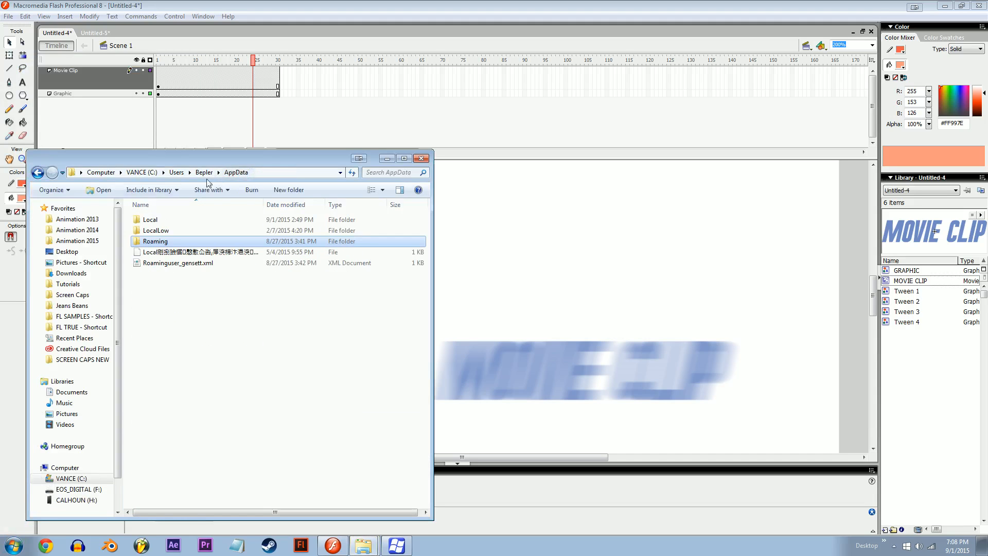
Open the Macromedia folder inside AppData's Local folder.
double_click(150, 220)
click(166, 501)
scroll(166, 502, down, 4)
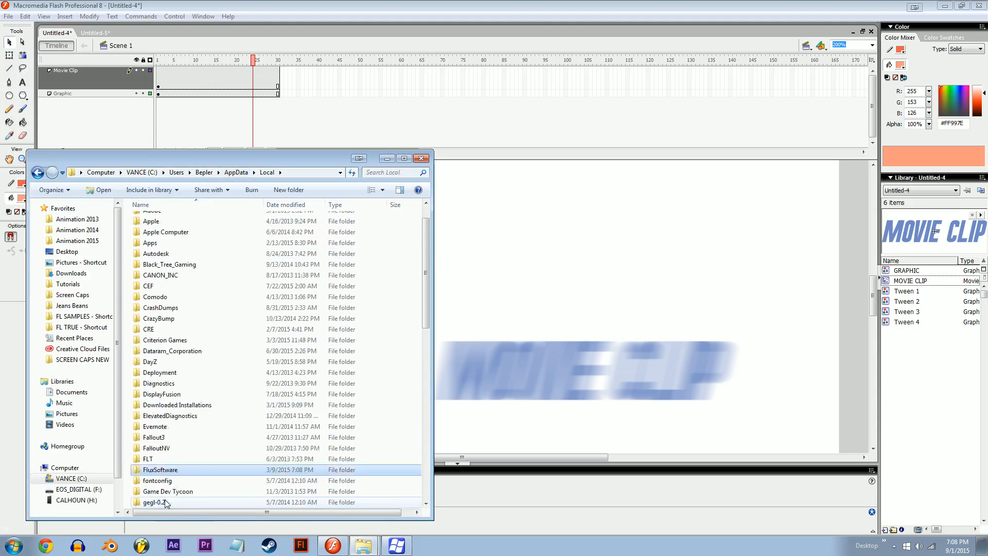
scroll(169, 252, up, 4)
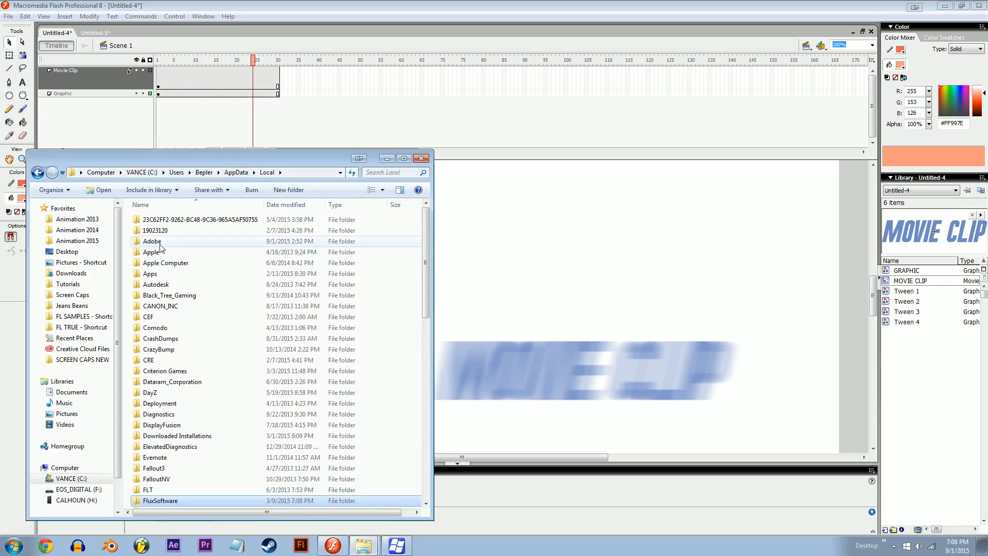
scroll(169, 264, down, 6)
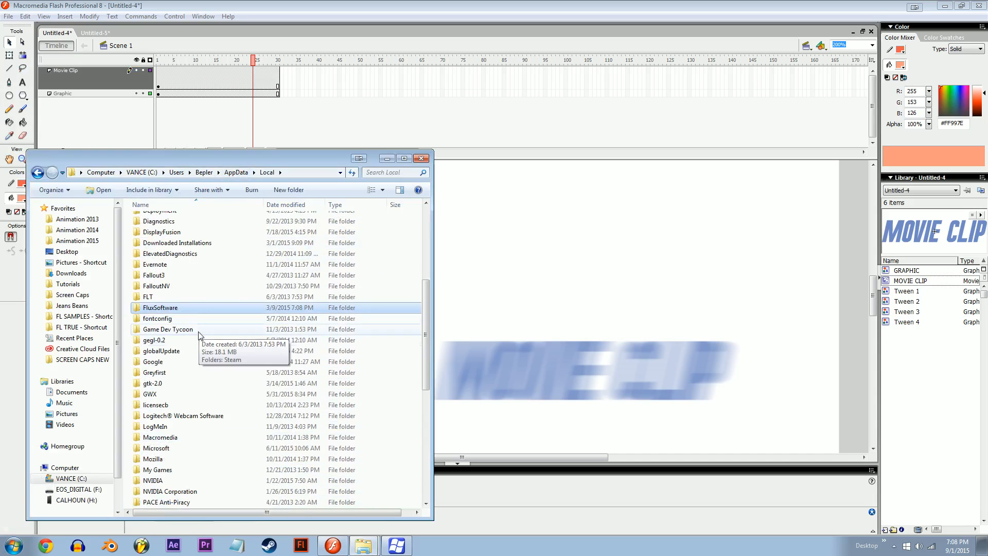
double_click(162, 437)
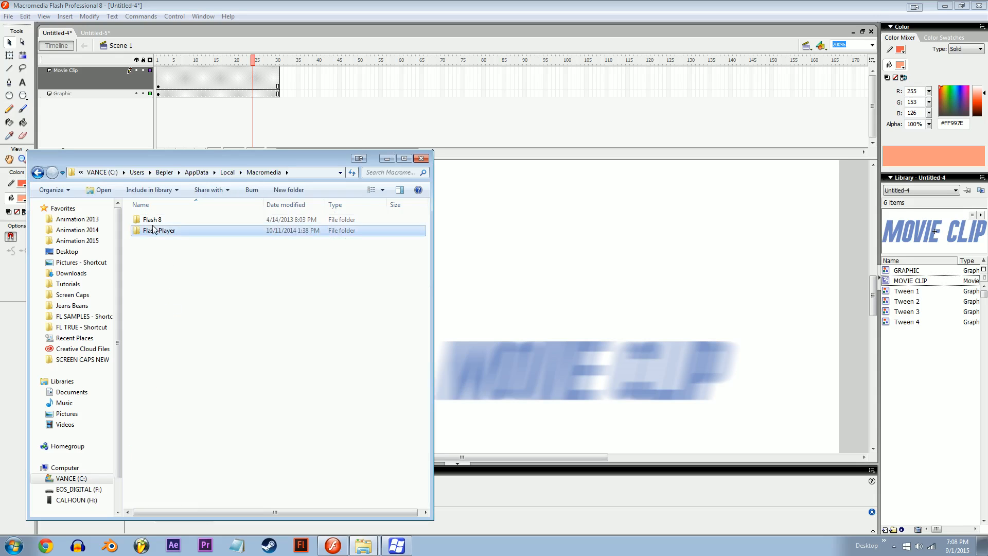
Open Flash 8\en\Configuration\Keyboard Shortcuts and locate the KjaLiKajLKio.wfx file.
double_click(152, 219)
double_click(153, 220)
double_click(152, 219)
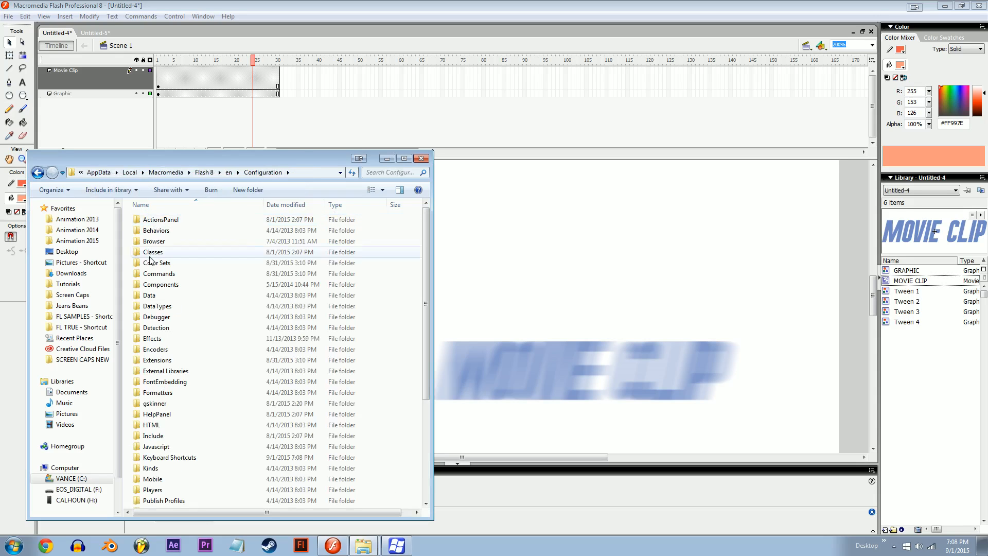
double_click(168, 457)
drag(239, 406, 191, 334)
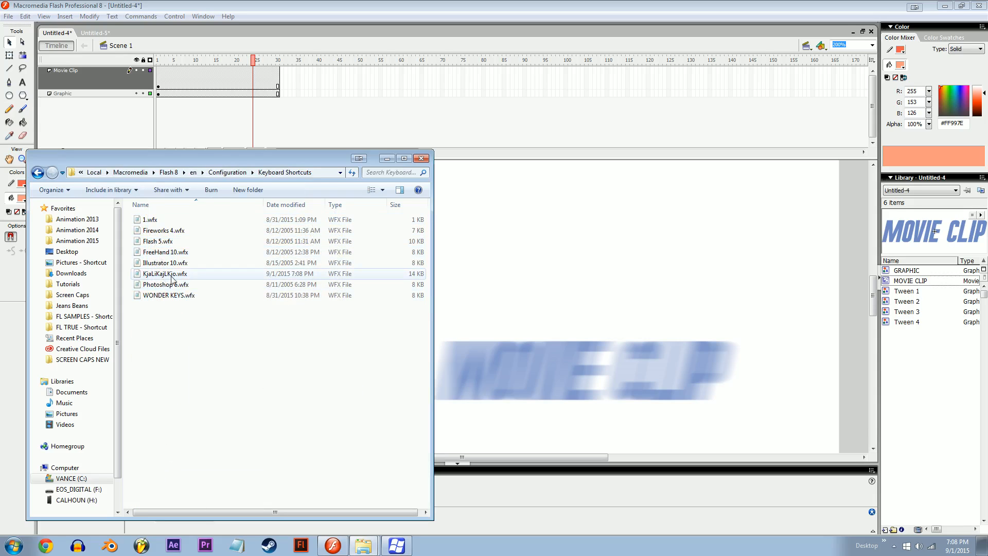
Switch back to the Untitled-4 document in Flash.
click(821, 97)
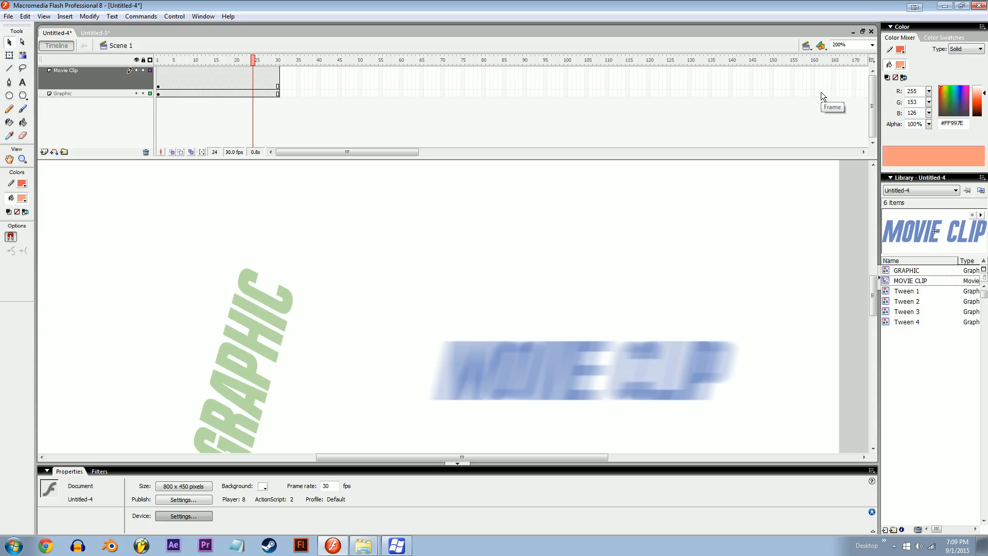
click(821, 45)
click(844, 71)
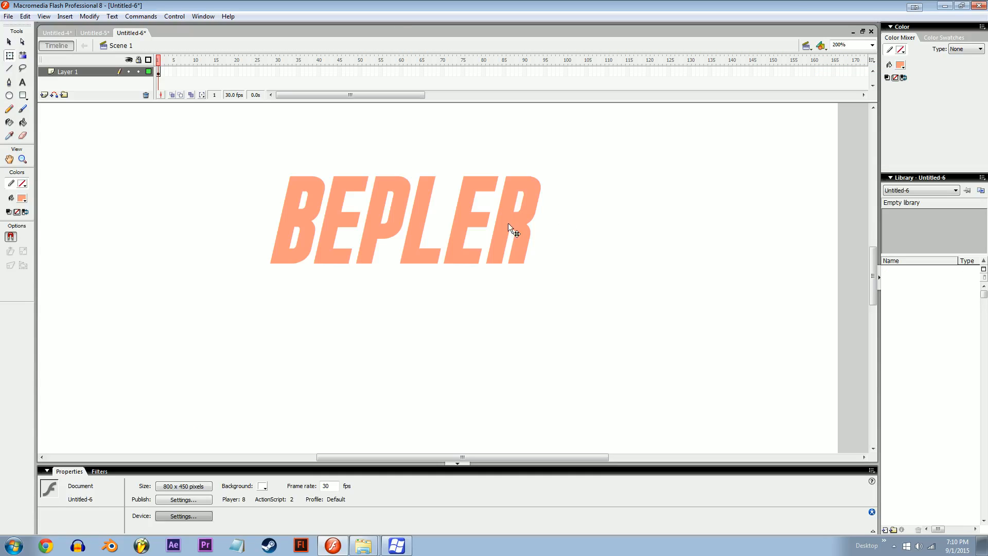
Break the orange text in Untitled-6 apart twice, turning it into a plain shape.
right_click(509, 223)
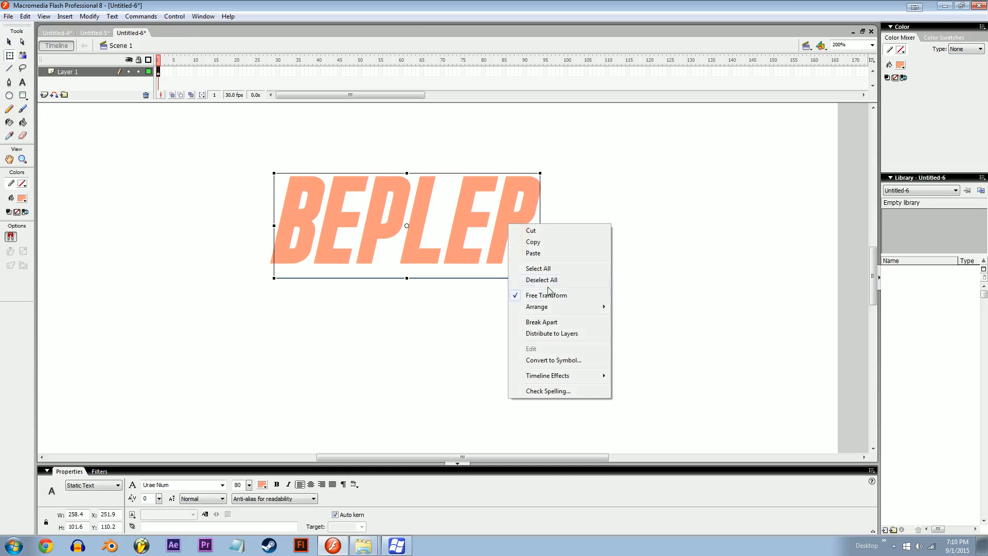
click(548, 319)
right_click(516, 221)
click(562, 319)
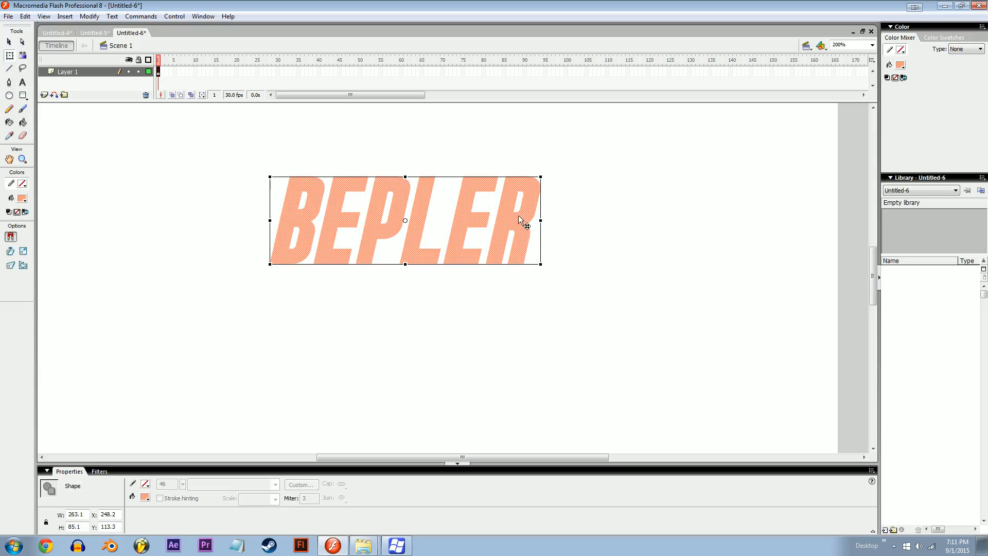
Convert the broken-apart lettering to a Movie clip symbol with centre registration, keeping the name Symbol 1.
right_click(517, 215)
click(556, 368)
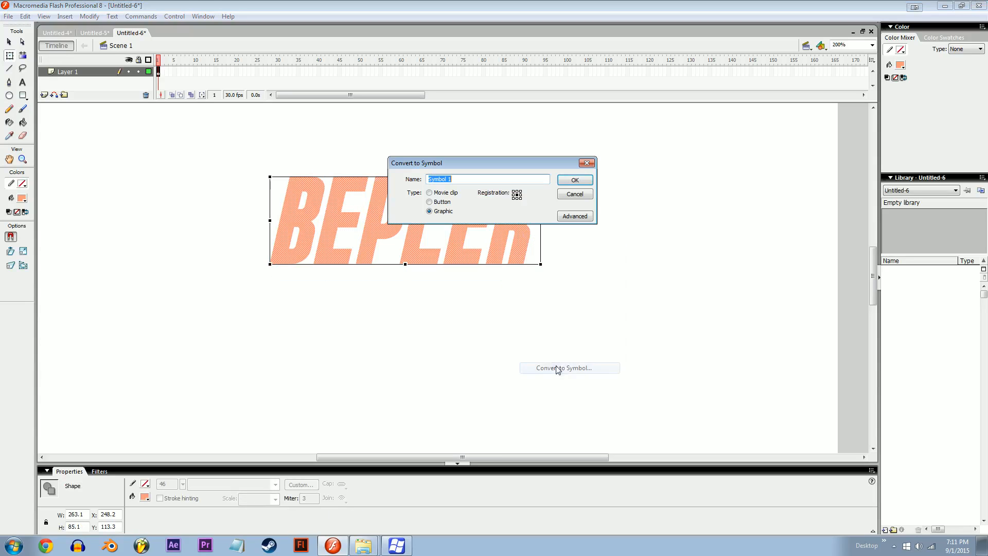
click(578, 182)
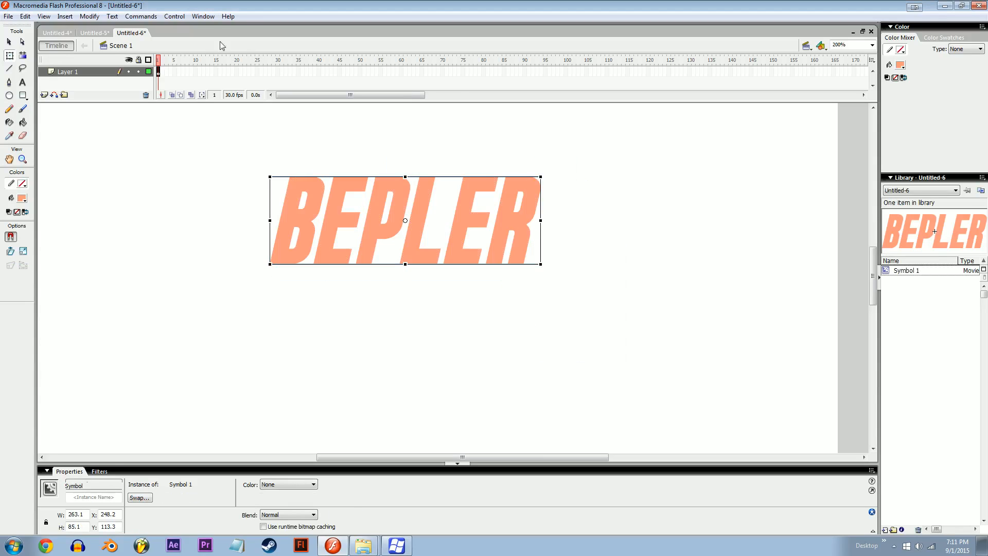
Open the History panel and examine the most recent recorded steps.
click(203, 16)
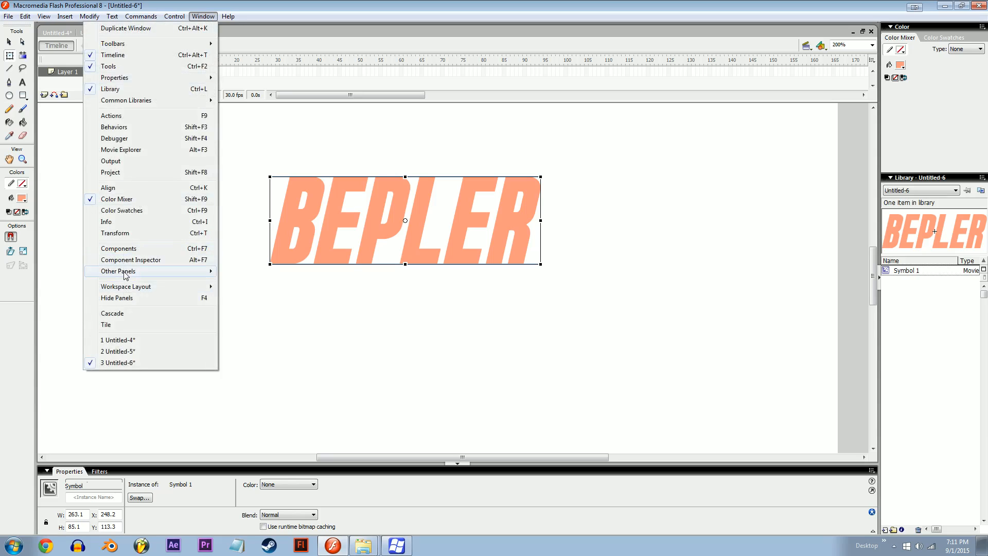
mouse_move(126, 276)
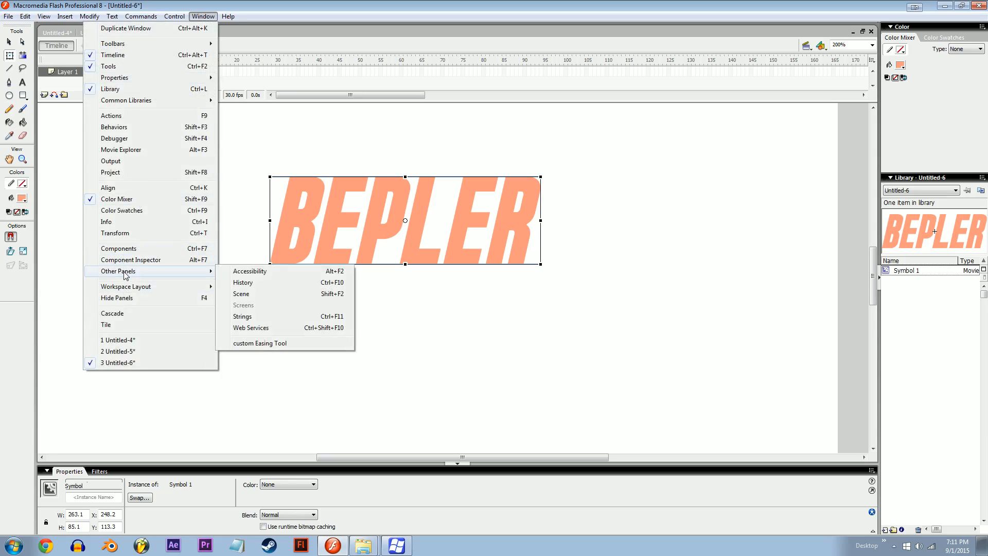
click(258, 285)
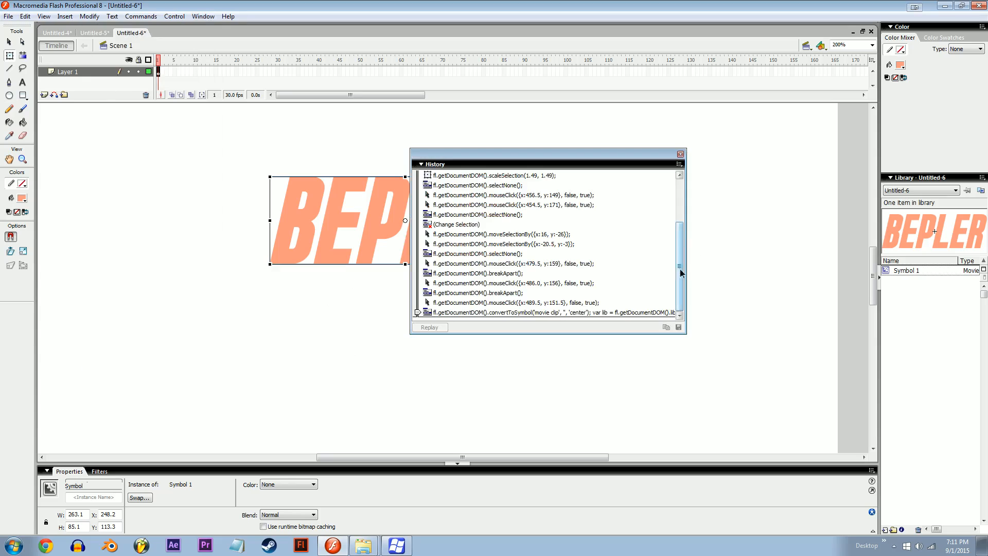
click(450, 302)
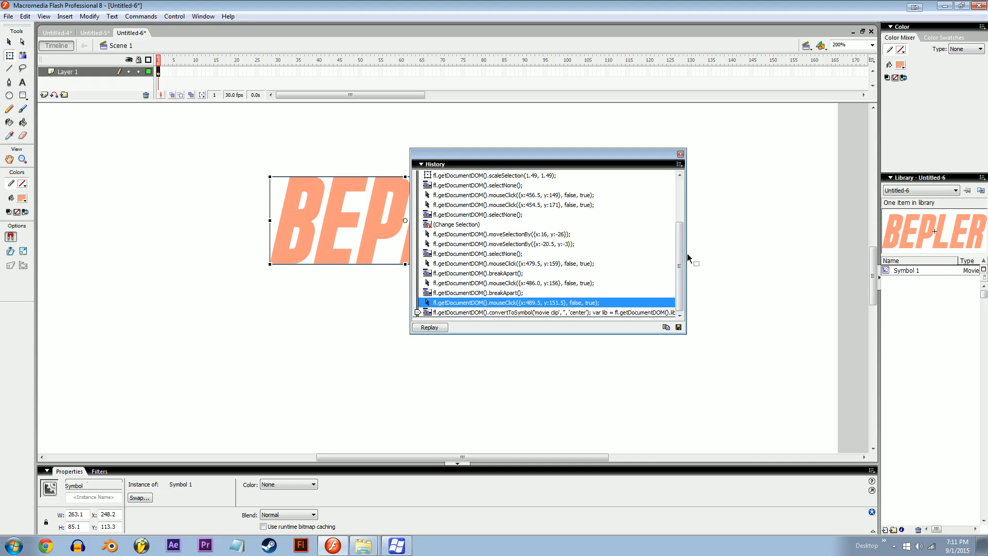
mouse_move(682, 280)
mouse_down()
mouse_move(681, 245)
mouse_move(684, 280)
mouse_up()
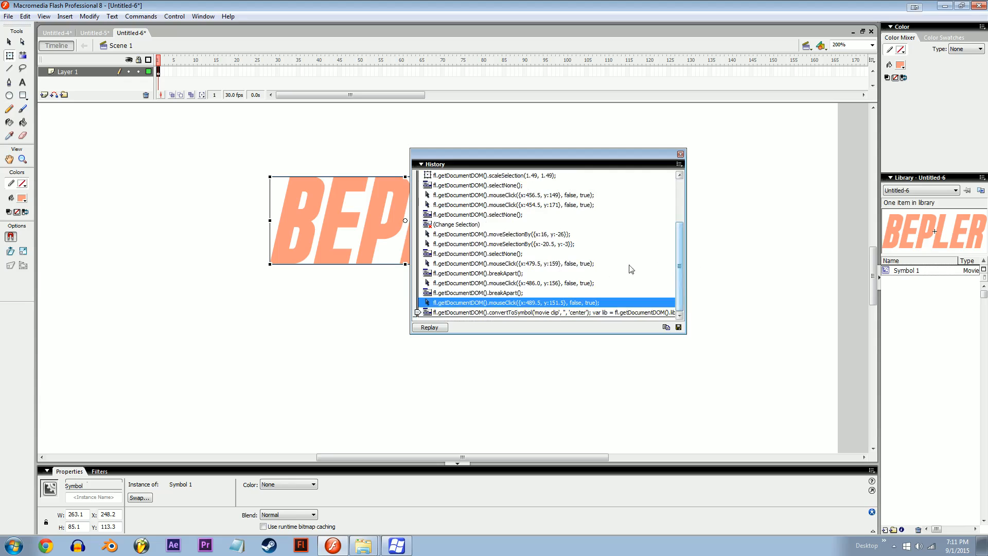
Try to save the two breakApart steps and the convertToSymbol step as a "text symbol" command without overwriting the existing one, then close History.
click(491, 293)
ctrl+click(493, 273)
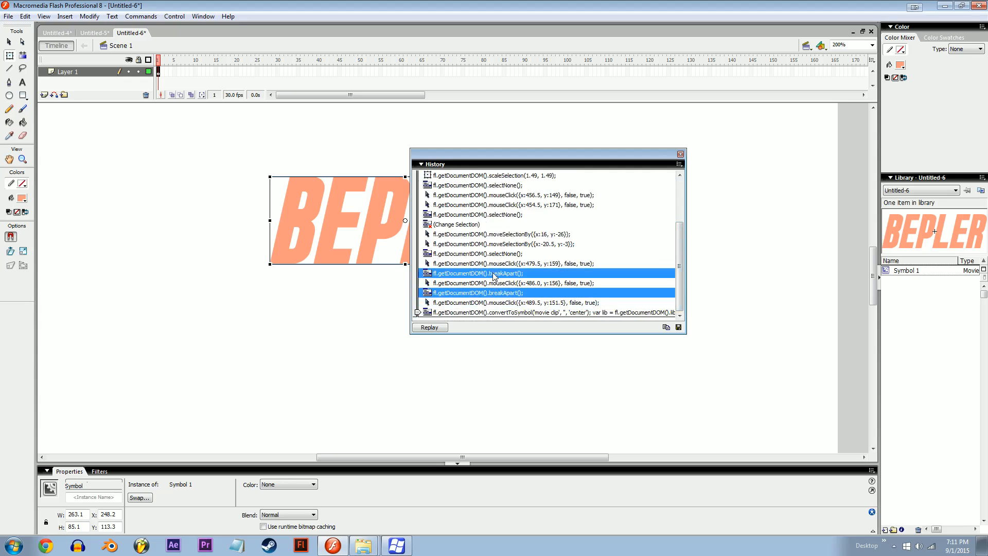
ctrl+click(516, 312)
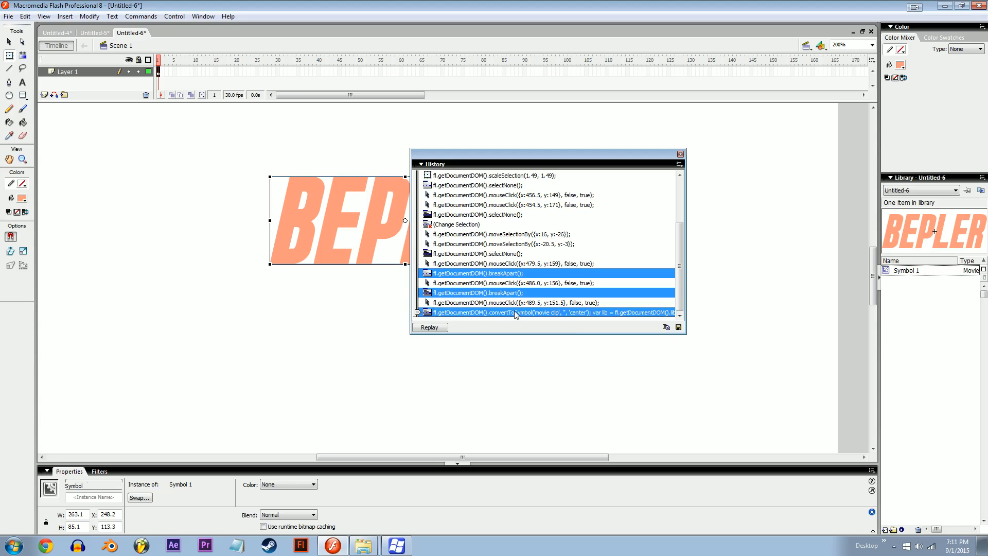
click(679, 328)
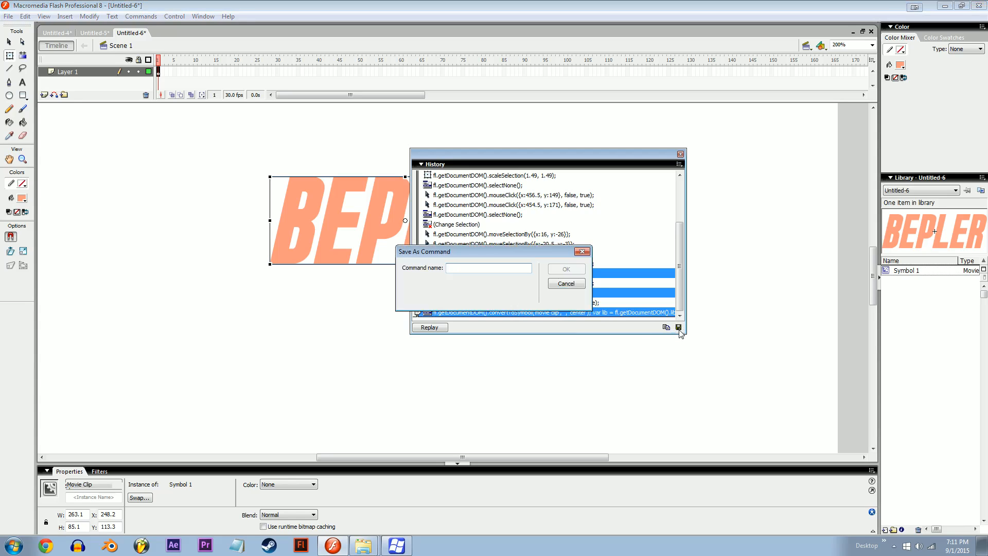
text(text symbol)
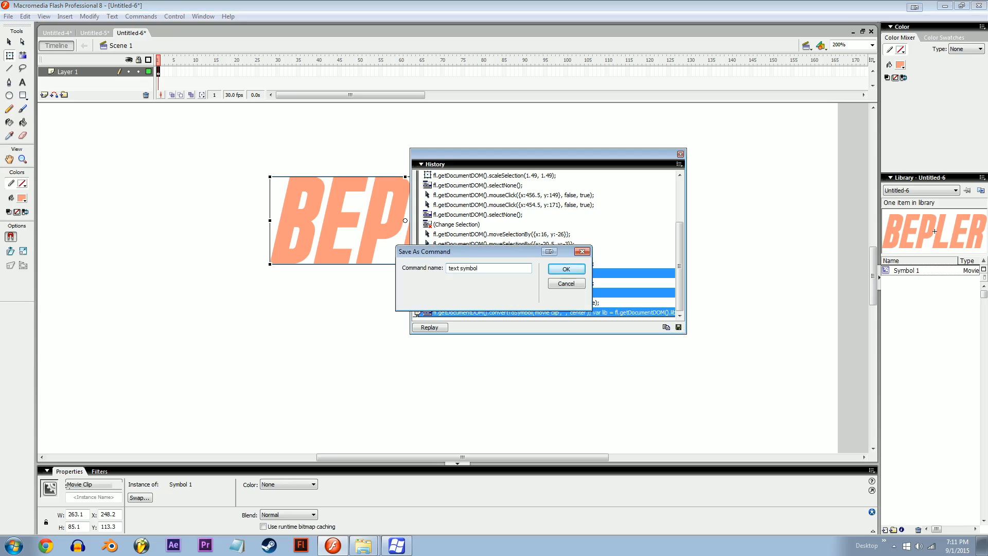
key(Return)
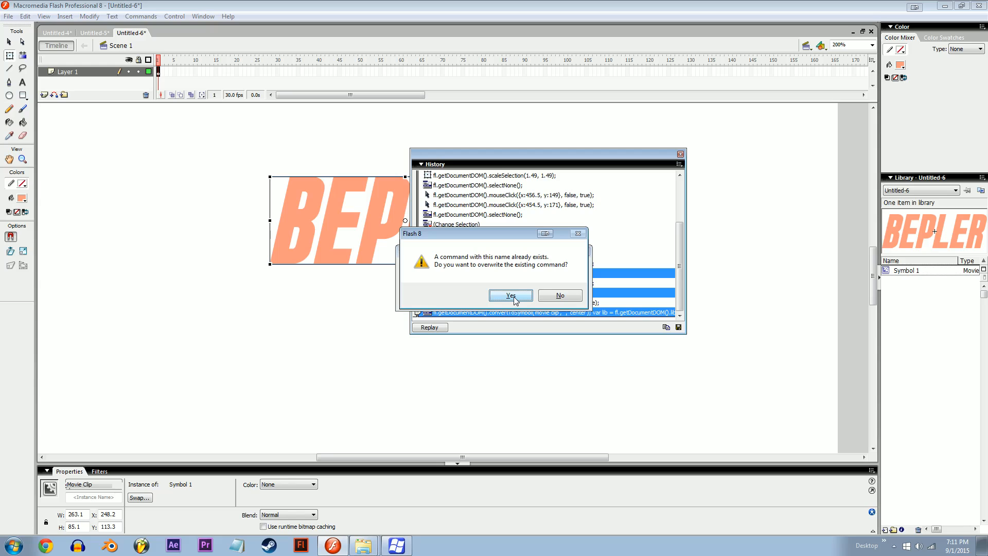
click(556, 296)
click(566, 268)
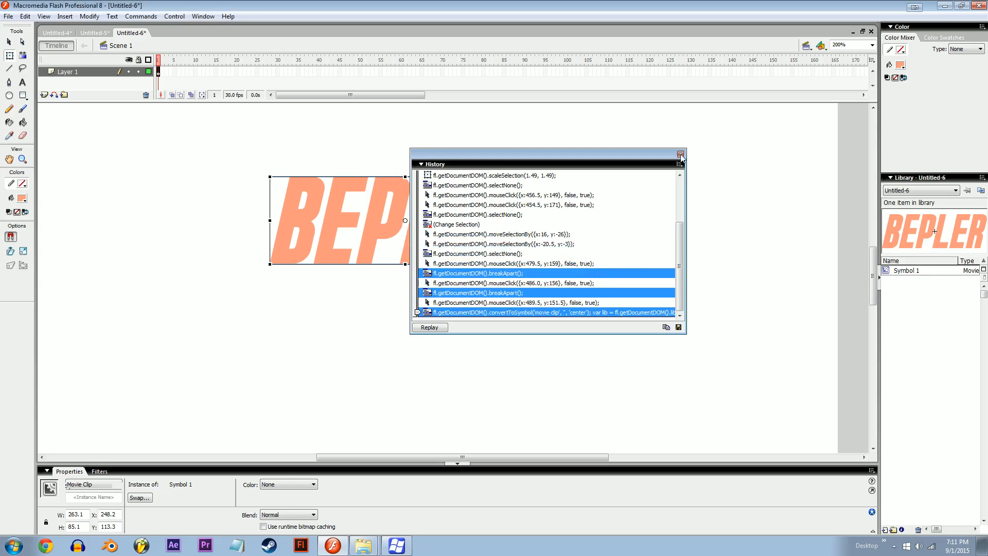
click(680, 154)
Add a static text reading "LIKE THIS" below the BEPLER lettering on the stage.
click(449, 402)
key(t)
click(320, 374)
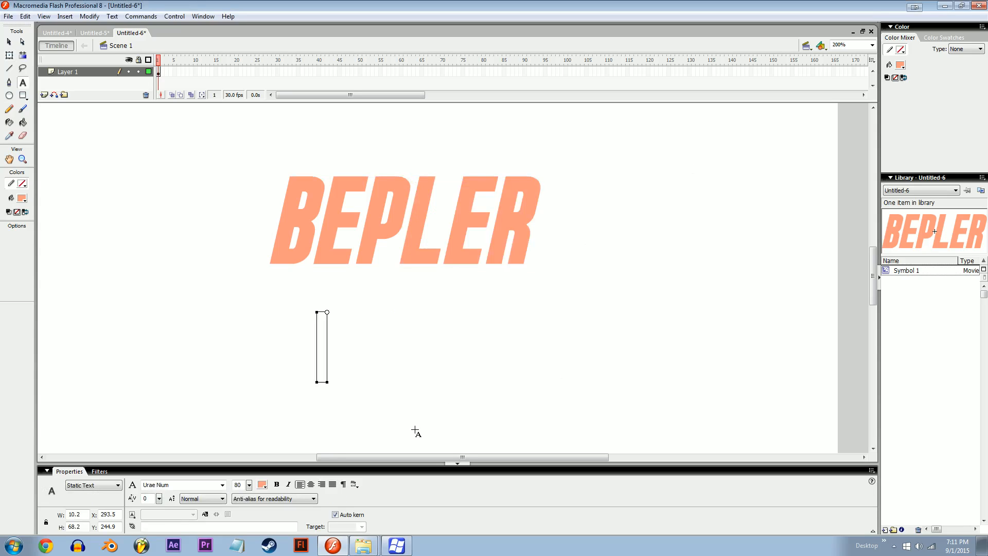
text(LIKE THIS)
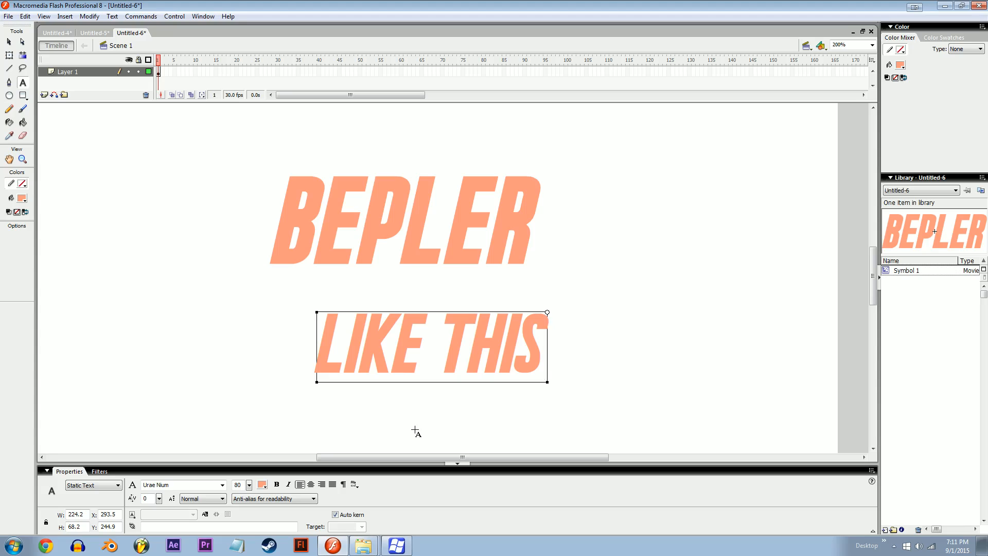
key(Escape)
Run the saved "text symbol" command on the "LIKE THIS" text and open the resulting symbol for editing.
key(q)
click(440, 350)
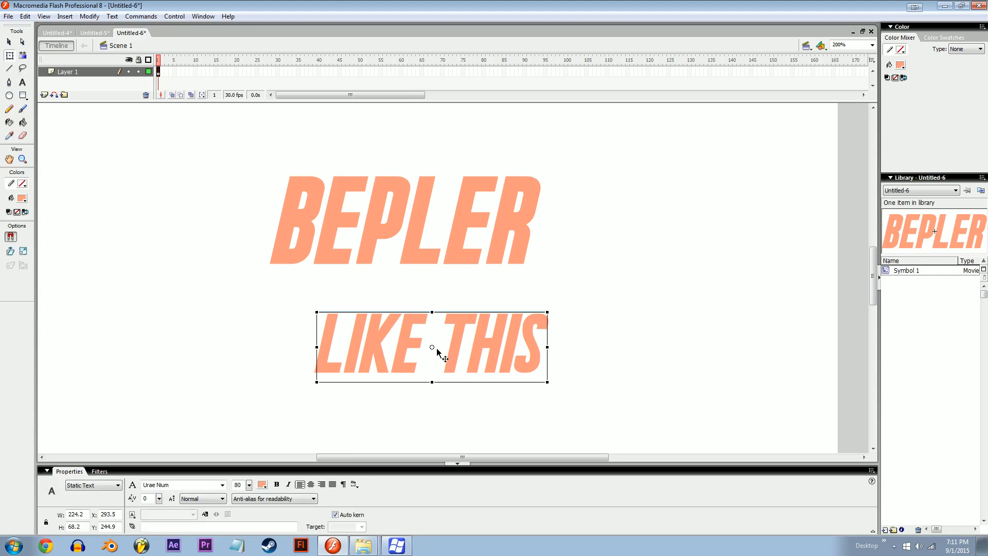
click(128, 18)
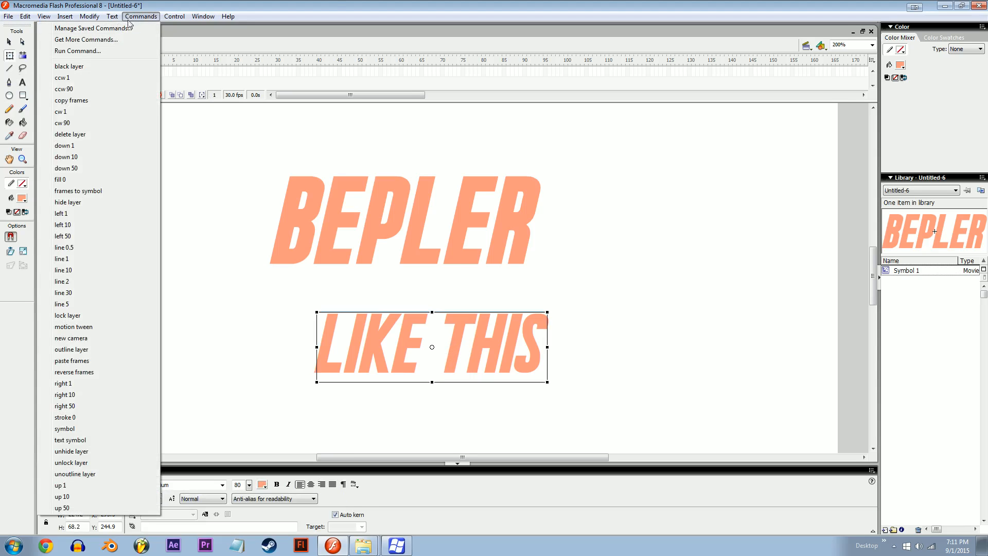
click(77, 441)
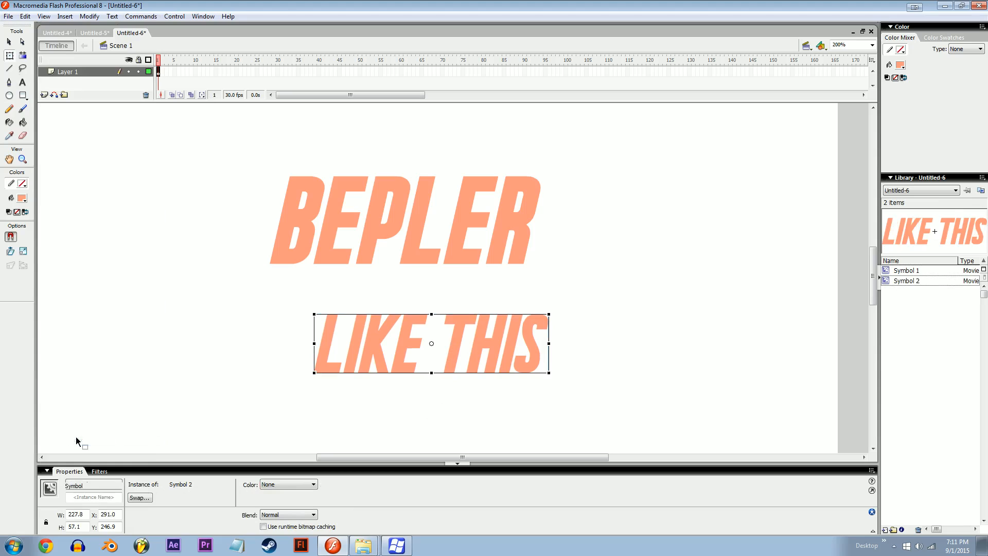
double_click(484, 362)
drag(596, 294, 471, 346)
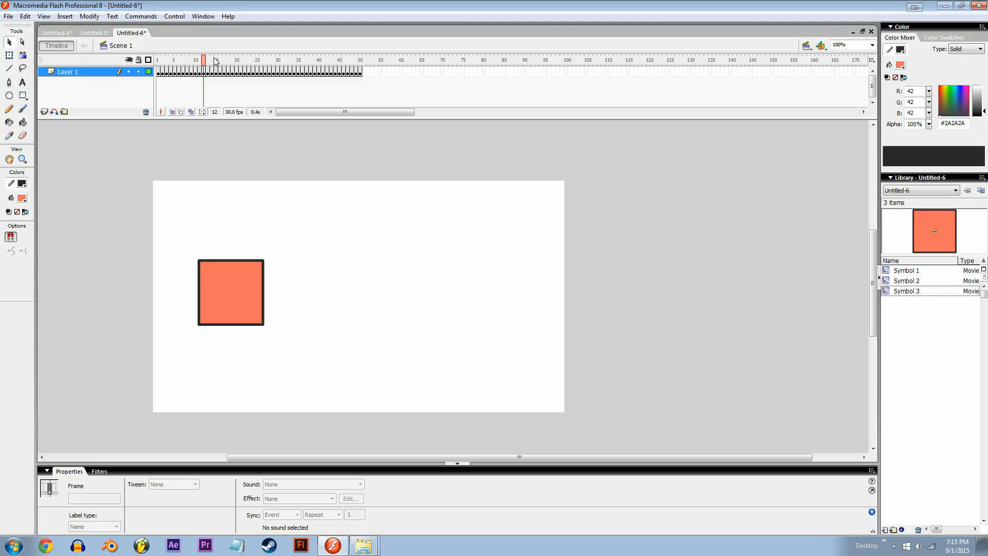
Go to frame 19 and turn on Edit Multiple Frames with the markers set to Onion All.
drag(203, 60, 232, 60)
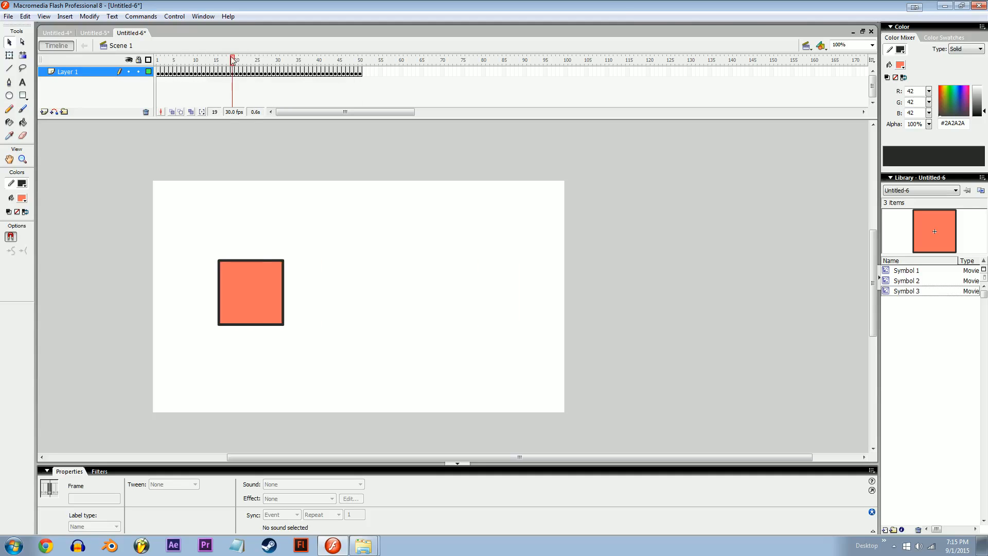
click(191, 112)
click(203, 112)
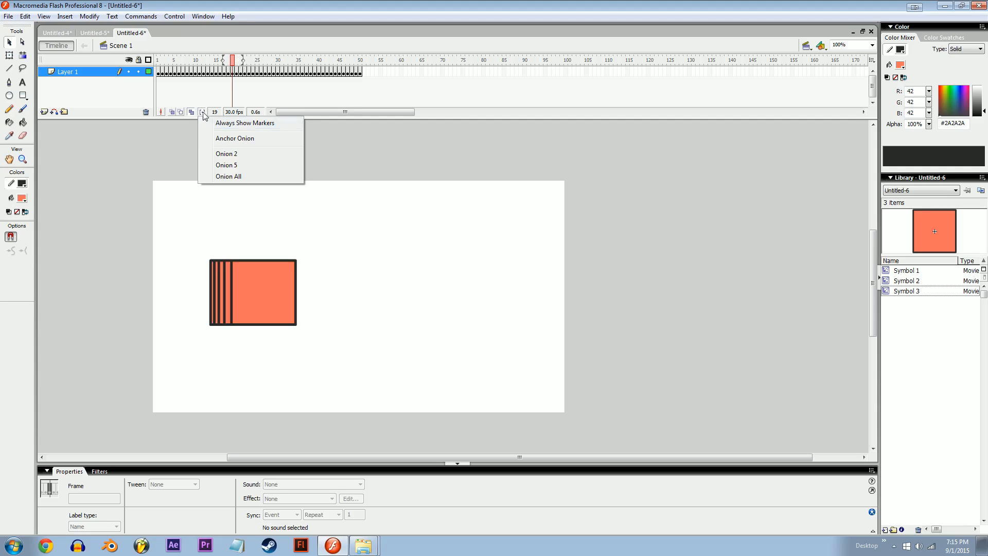
click(232, 176)
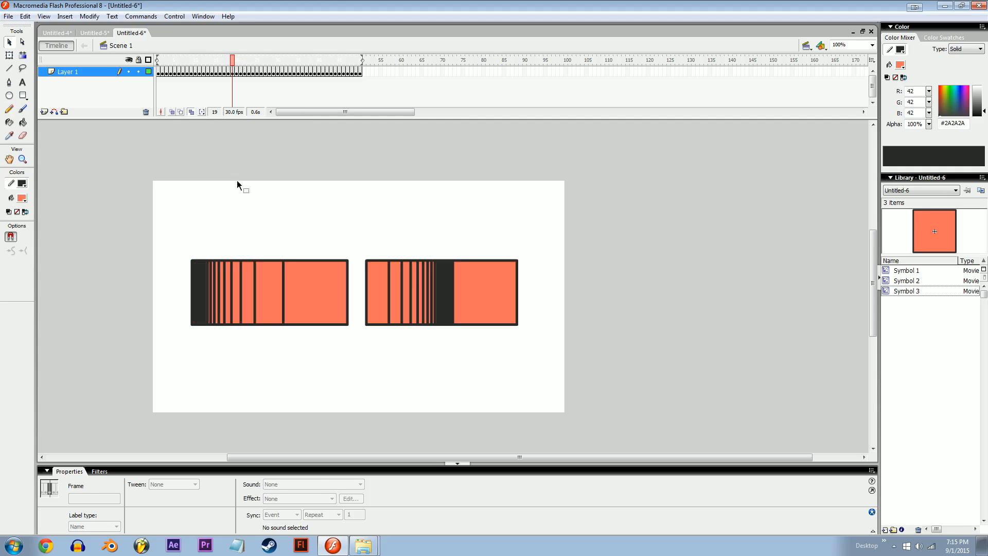
Break apart the squares on all frames together and remove their stroke.
click(237, 181)
key(ctrl+a)
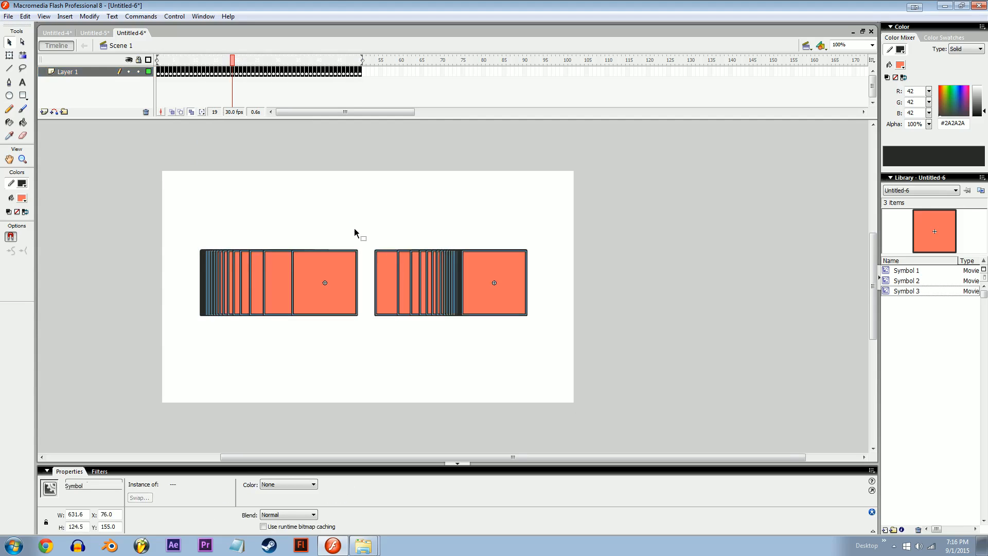
key(ctrl+b)
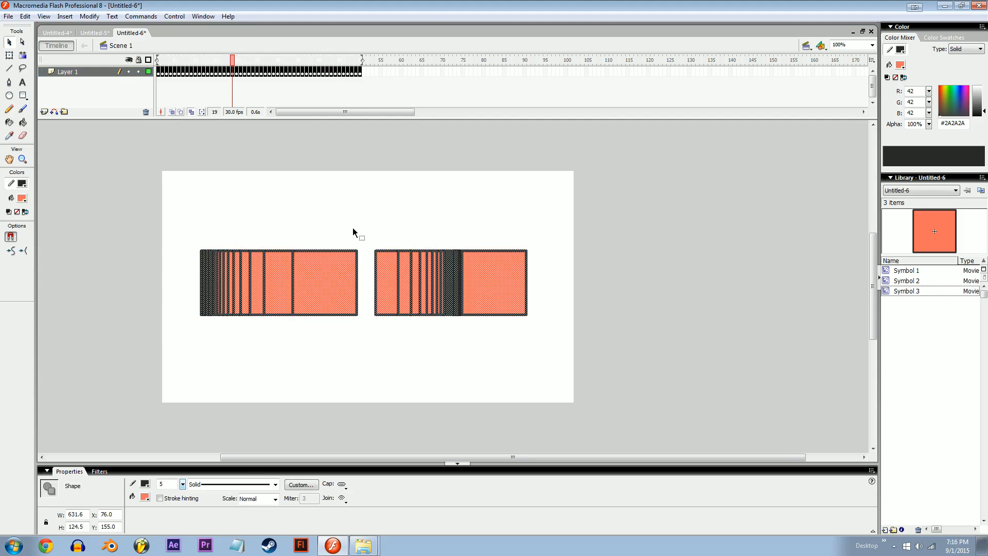
click(22, 184)
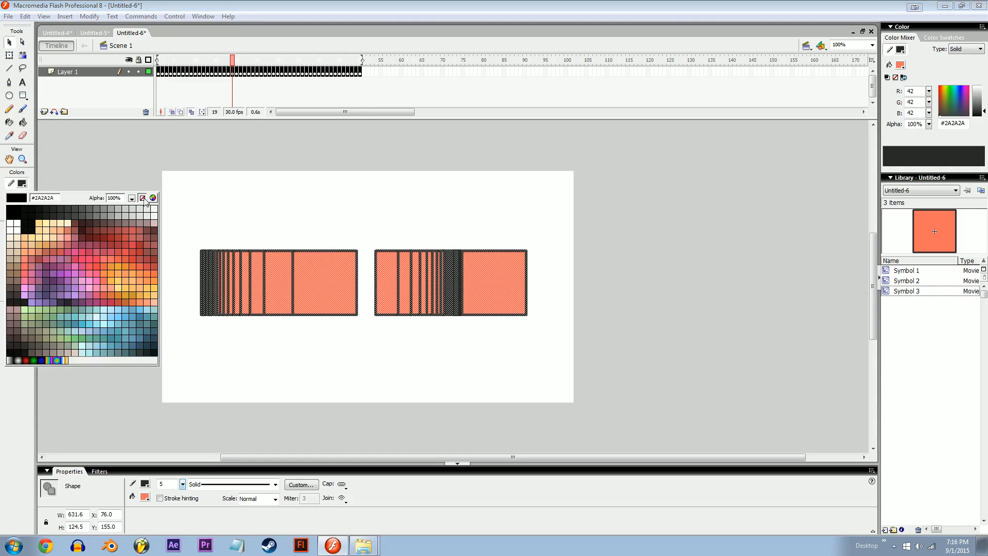
click(145, 199)
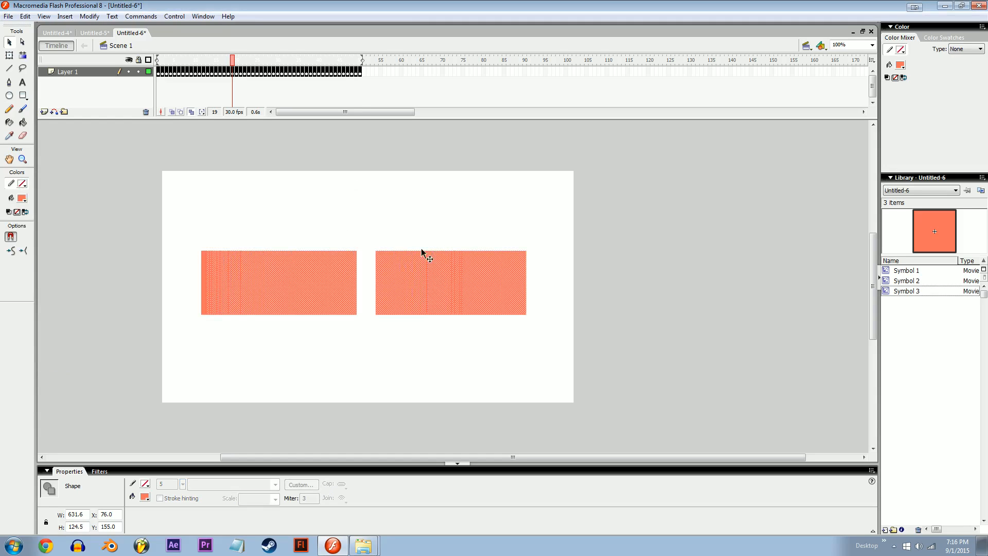
Warp the orange shapes with the Envelope modifier, pulling their middle down and curving the ends, and test the movie.
click(10, 58)
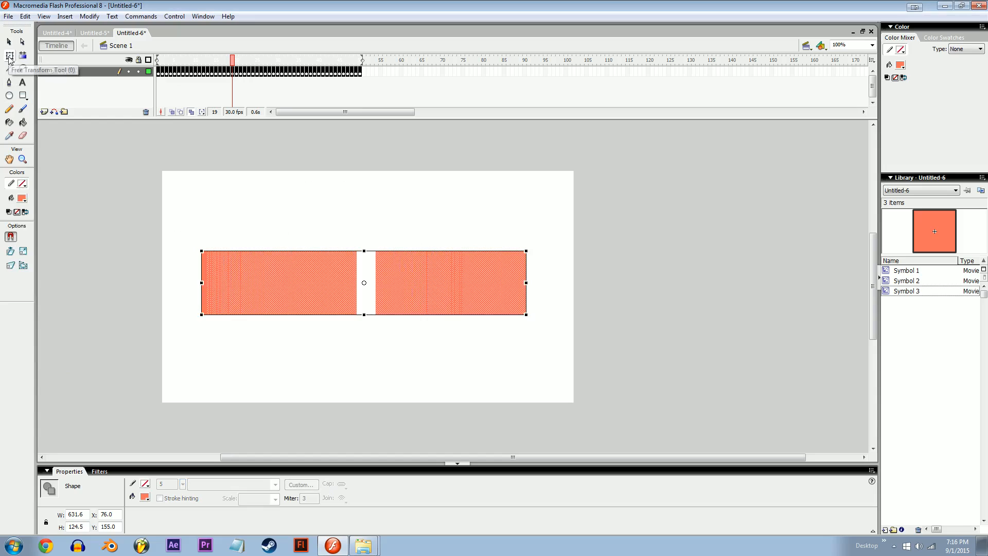
click(23, 267)
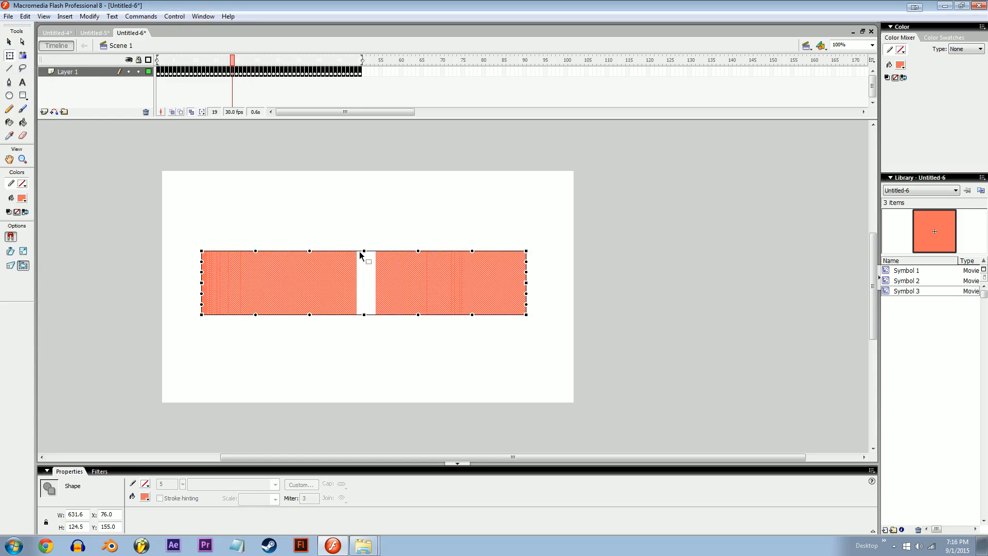
drag(363, 314, 341, 370)
drag(364, 252, 338, 350)
drag(256, 253, 290, 139)
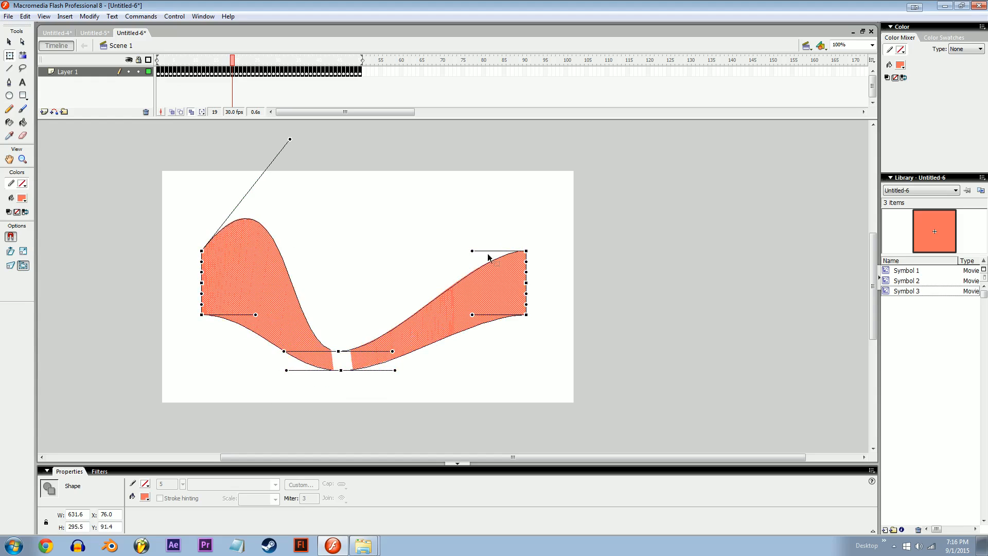
drag(472, 315, 541, 407)
click(579, 314)
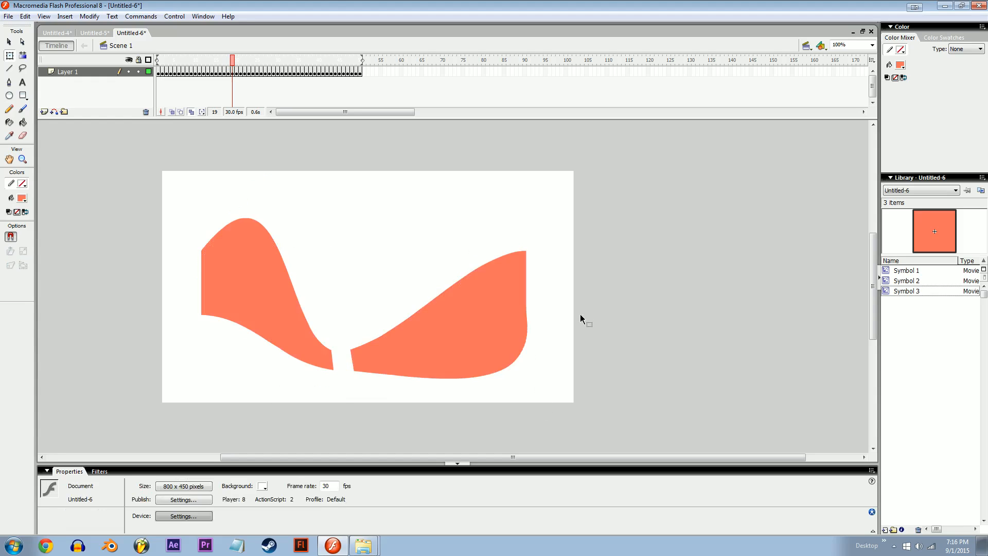
key(ctrl+Return)
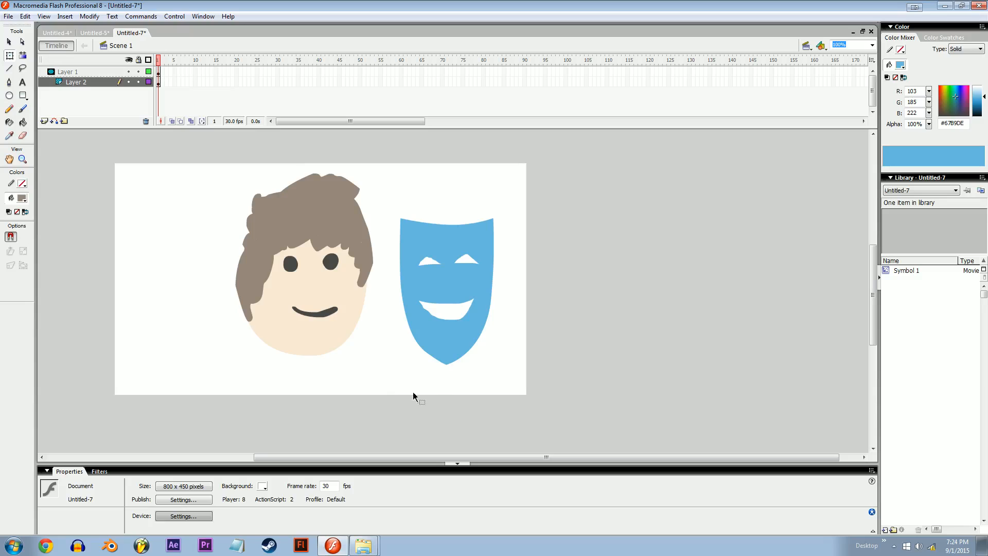
Move the blue mask shape over the cartoon face and lock both layers to apply the mask.
drag(485, 329, 349, 329)
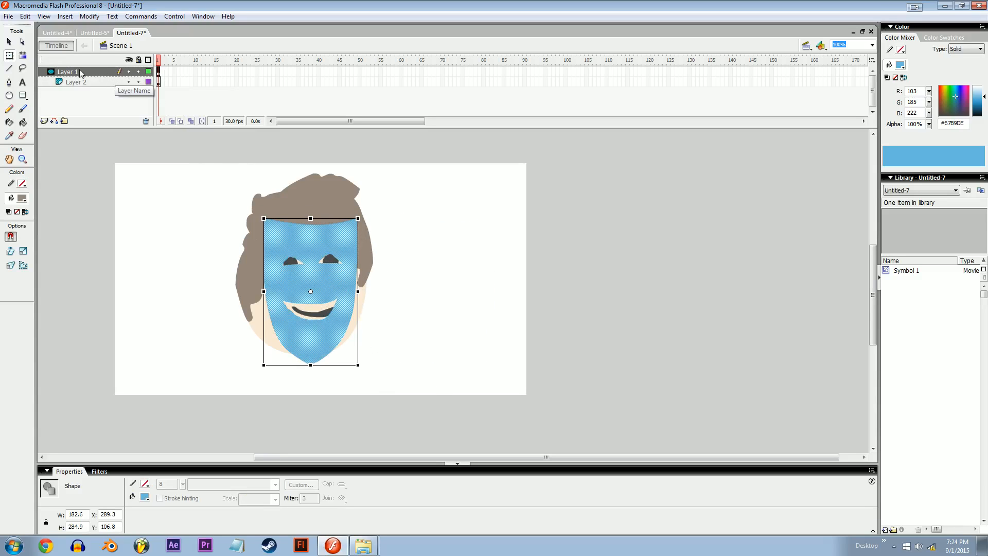
click(138, 60)
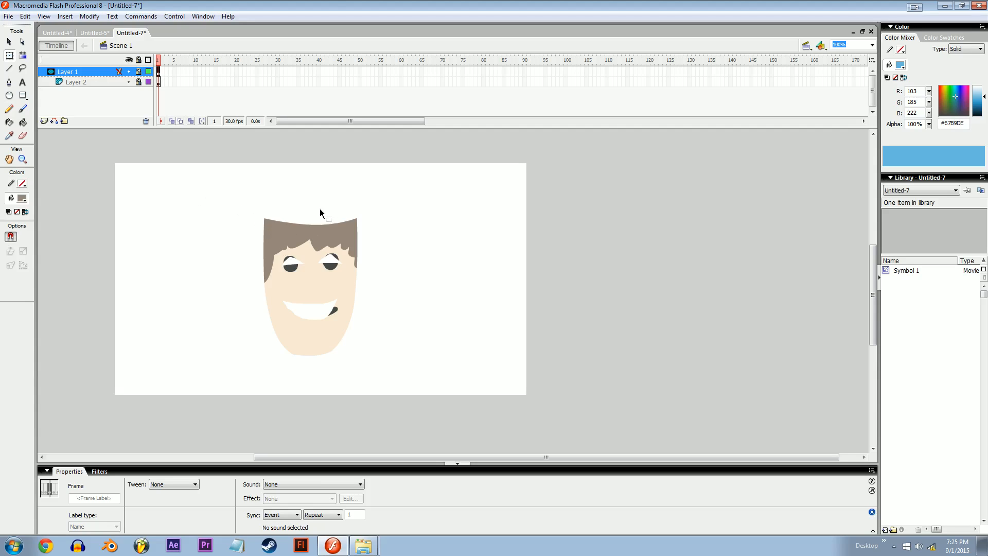
Close Untitled-7 without saving and quit the program, discarding the changes to Untitled-4.
right_click(143, 36)
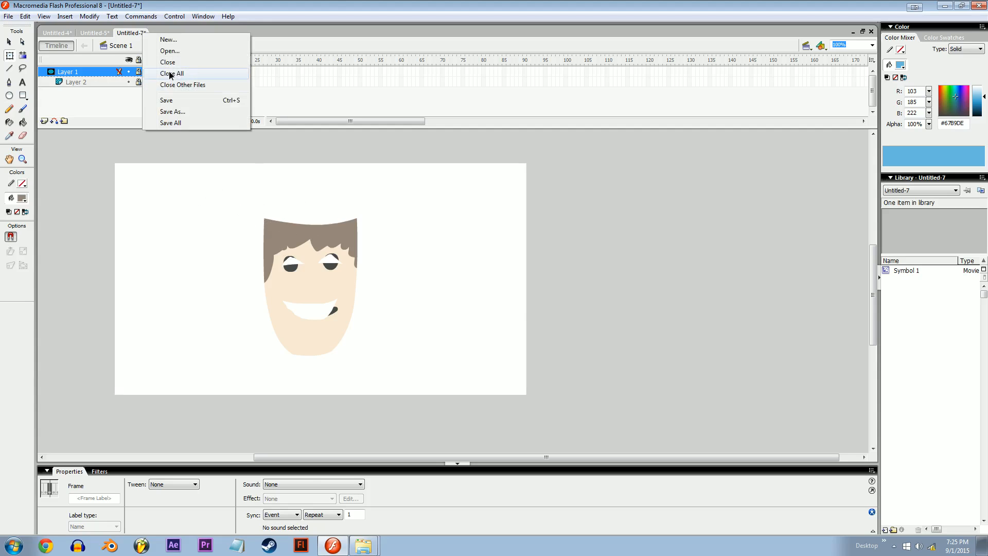
click(157, 61)
click(502, 296)
click(979, 9)
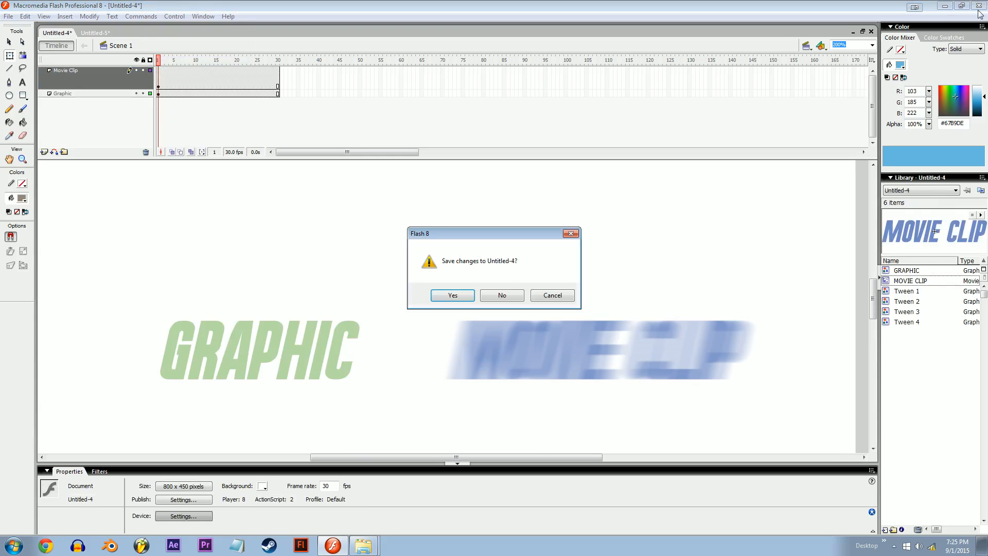
click(501, 295)
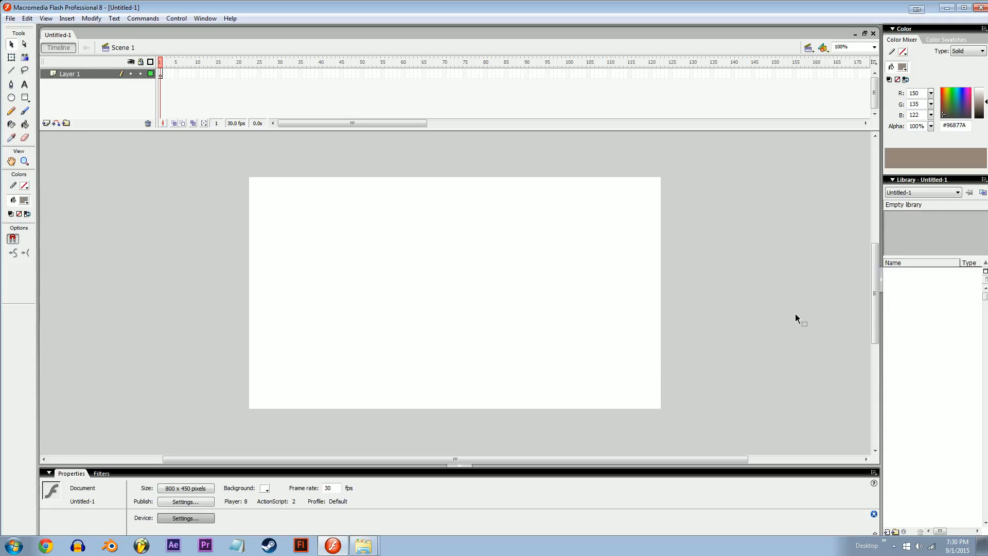
Show the Color Swatches, try to pull them out of the Color panel group, and dismiss the message.
click(944, 40)
drag(941, 42, 751, 88)
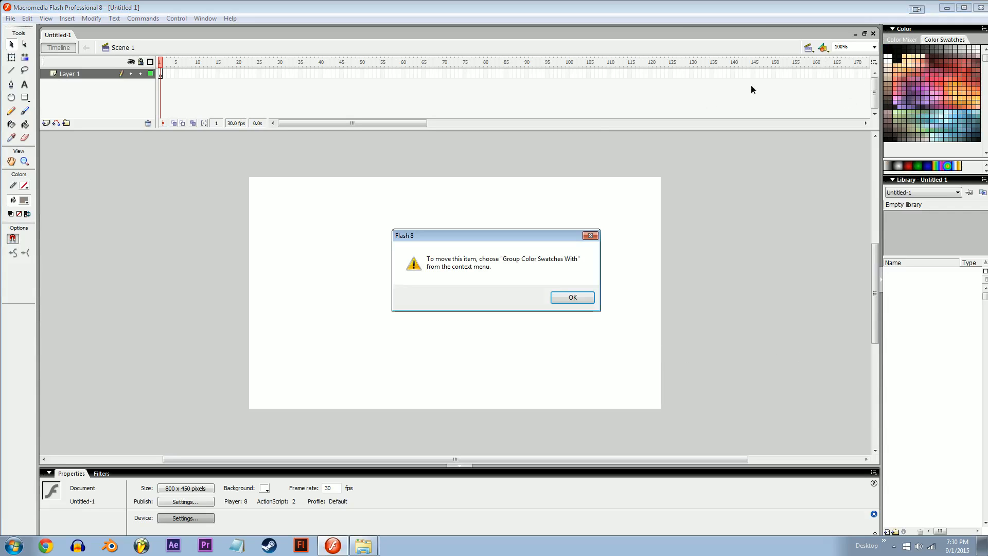
click(590, 236)
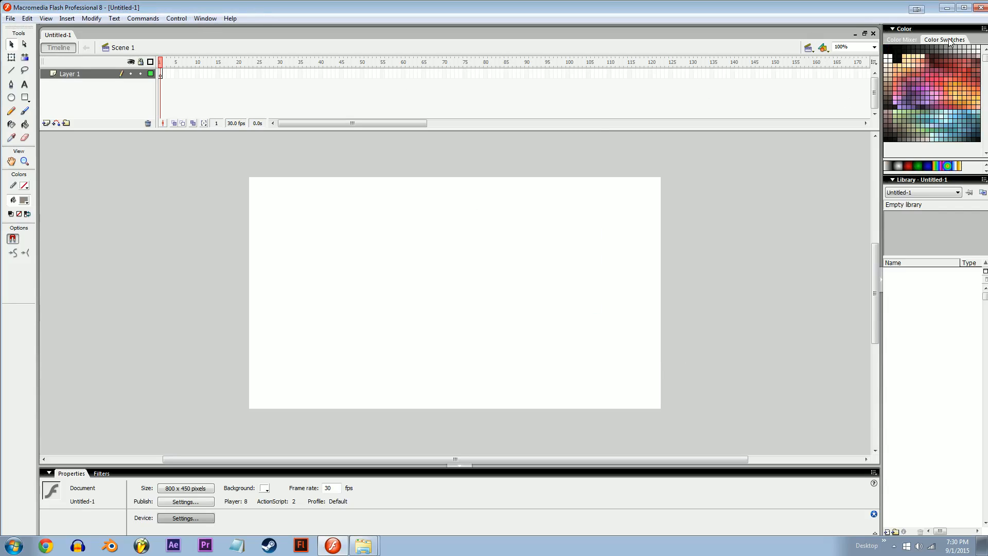
Replace the current color swatches with the Burning Skies.clr color table from the PALLETES folder.
click(983, 29)
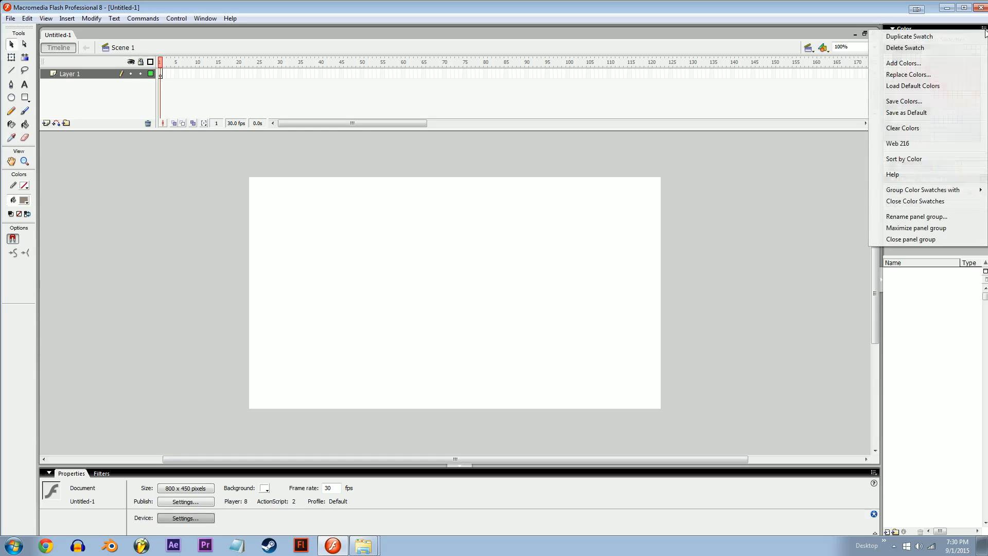
click(913, 76)
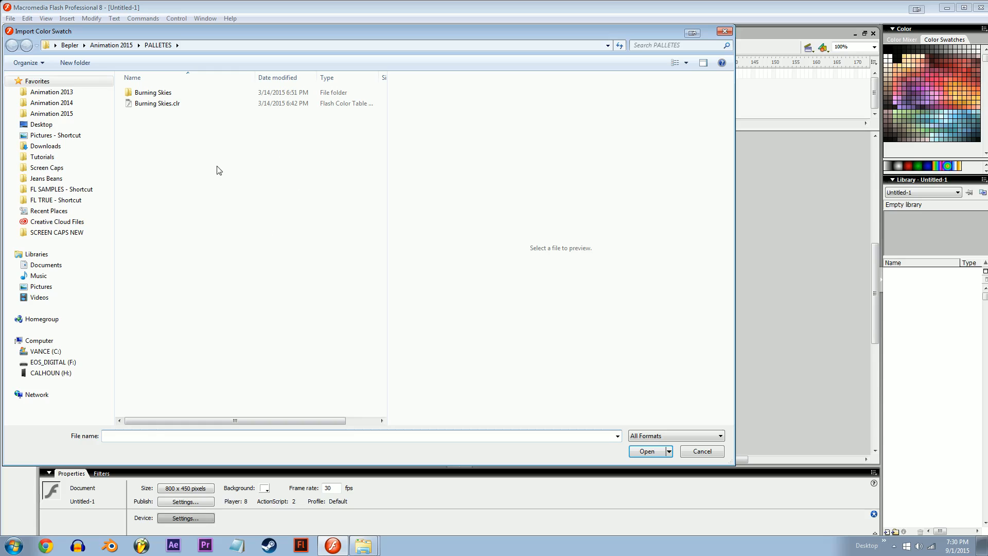
click(143, 104)
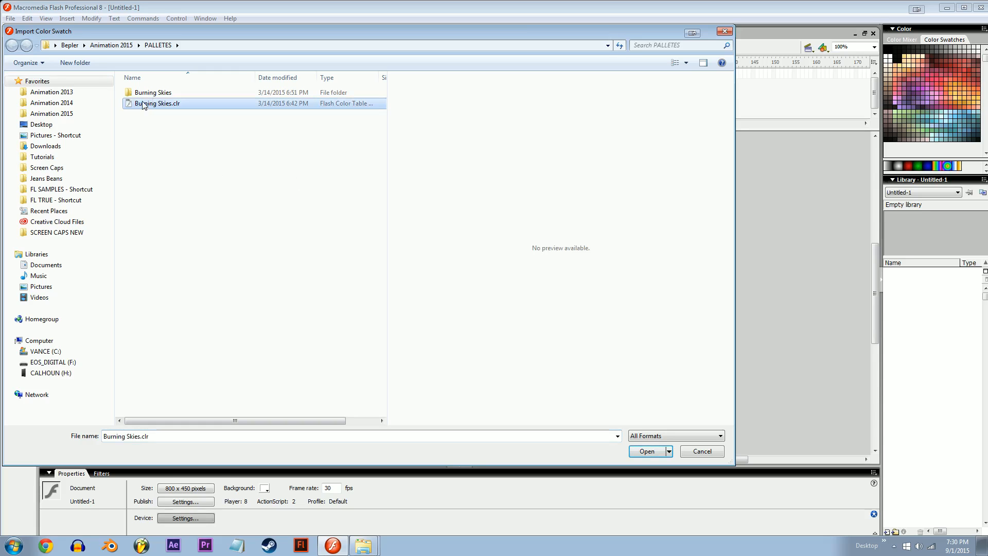
click(650, 453)
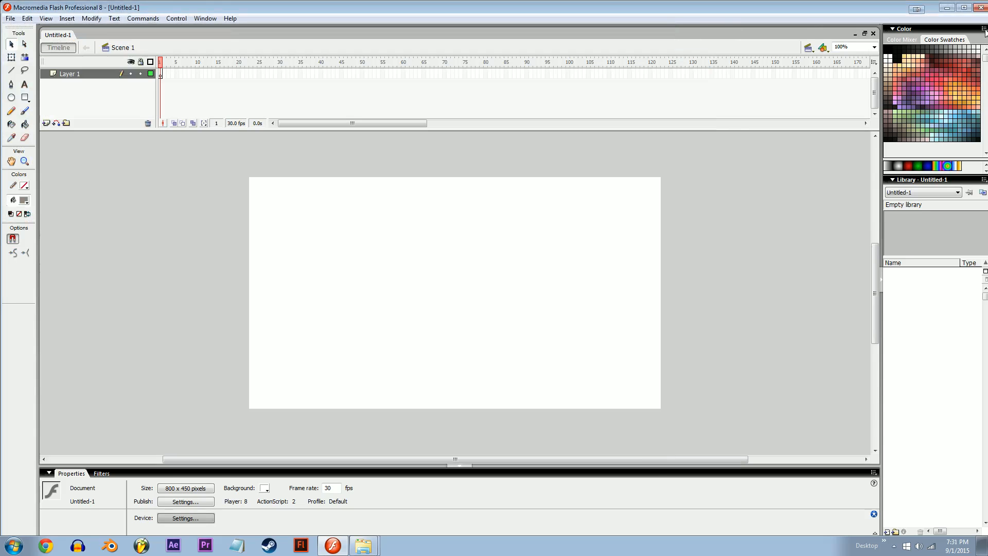
Save the current color set as the default for new documents.
click(984, 29)
click(906, 113)
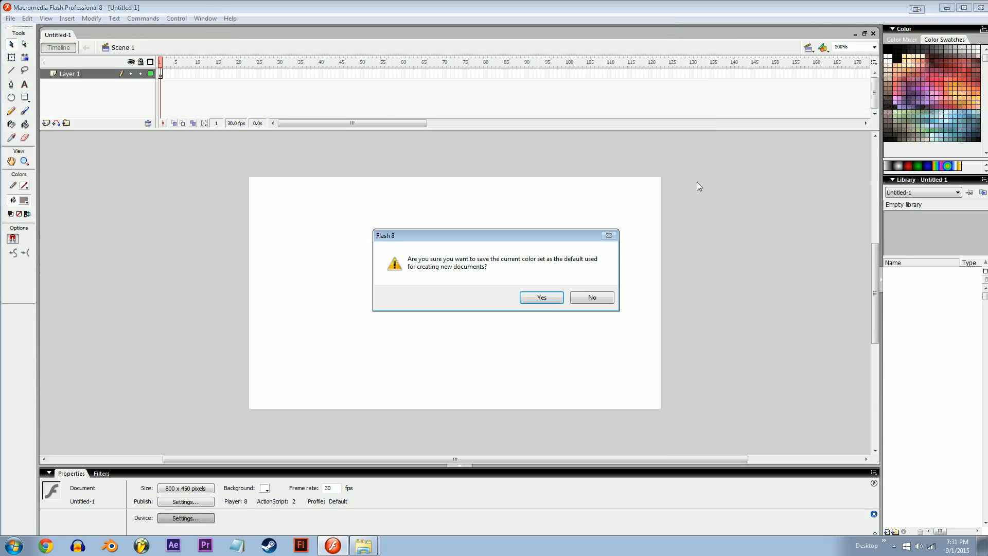
click(540, 297)
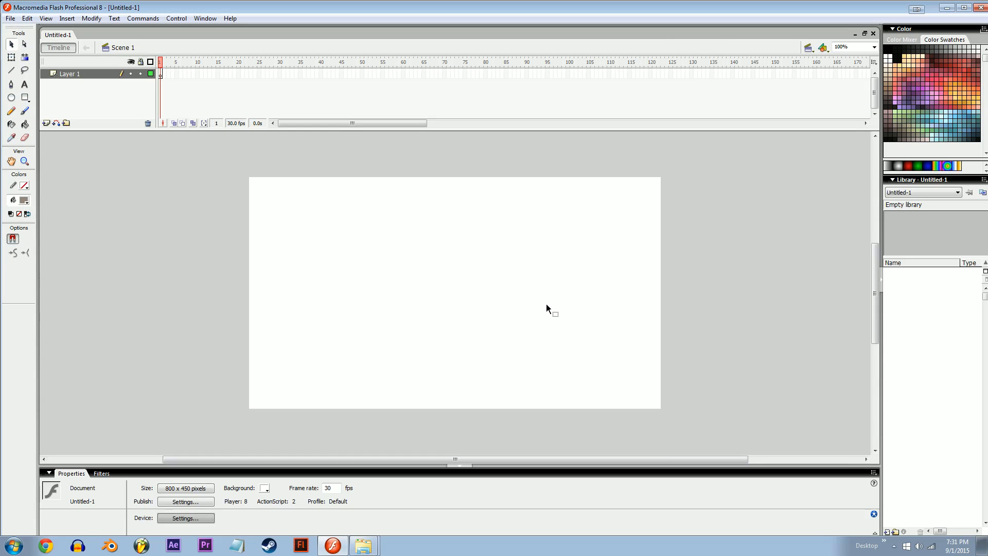